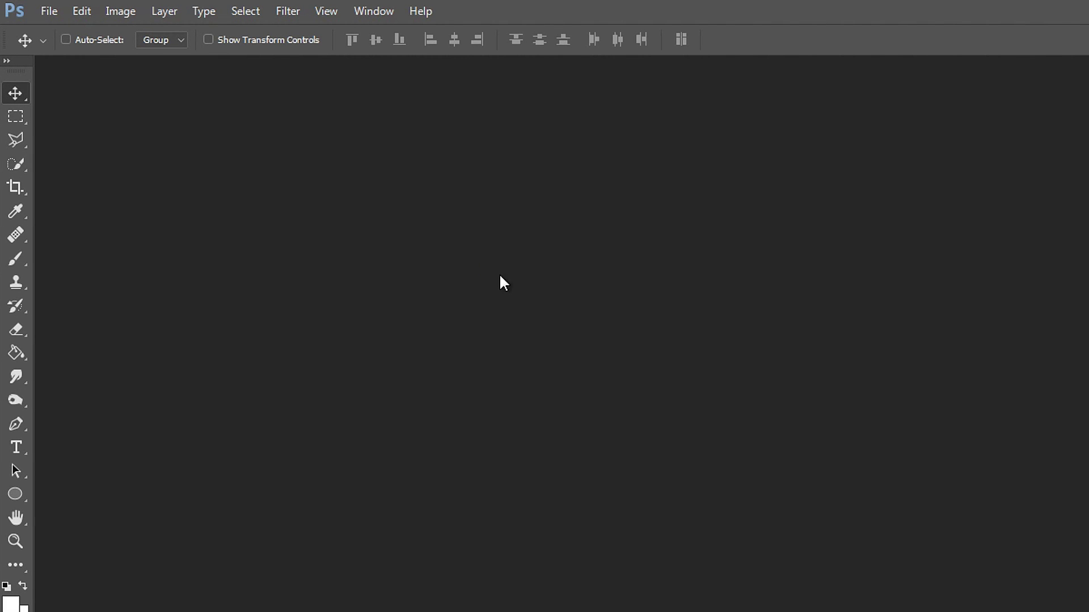
Open GTA 5 James Bond Short Film.png in Photoshop by dragging it in from File Explorer
click(49, 10)
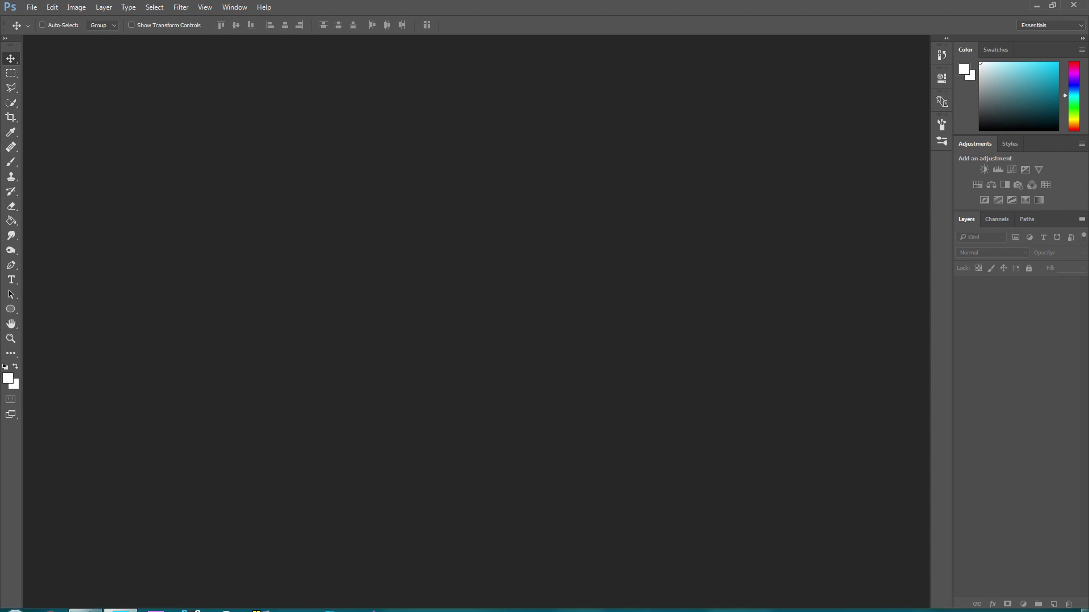
click(86, 600)
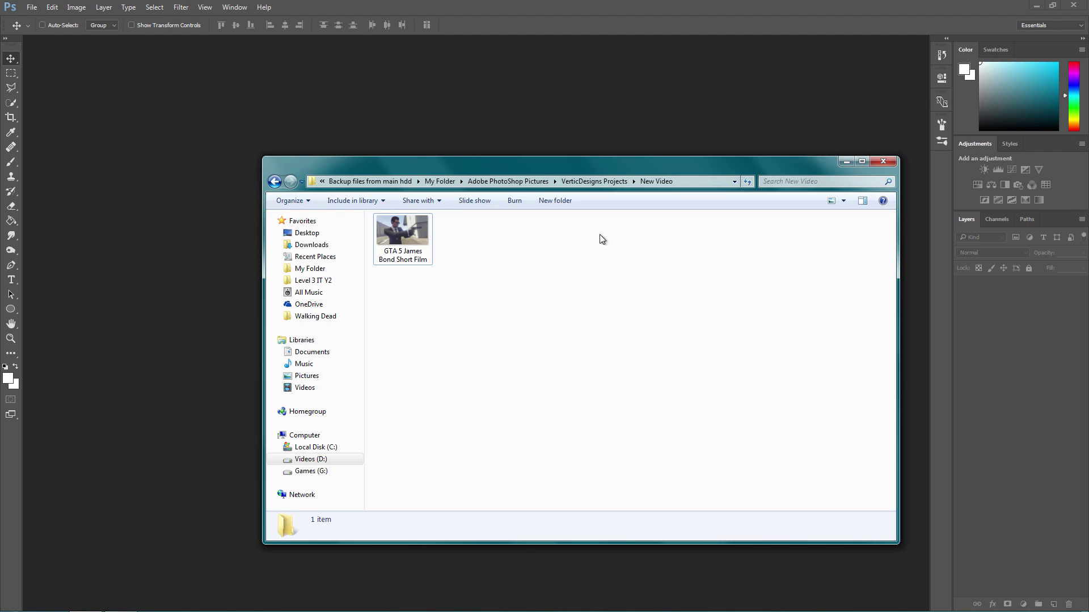
drag(423, 238, 470, 117)
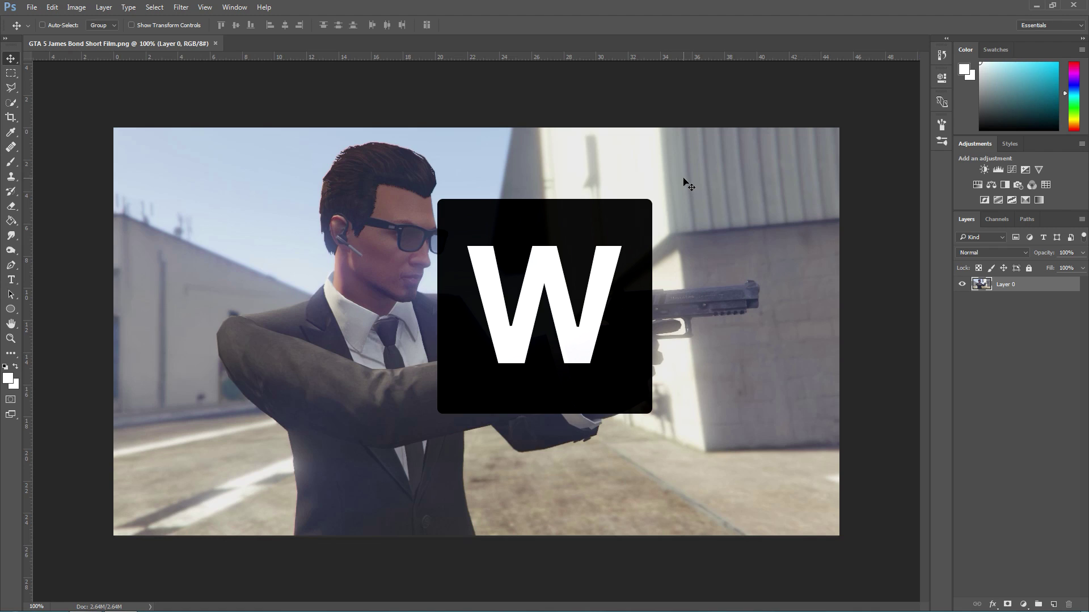
Switch to the Quick Selection tool and adjust its brush size to 35
key(w)
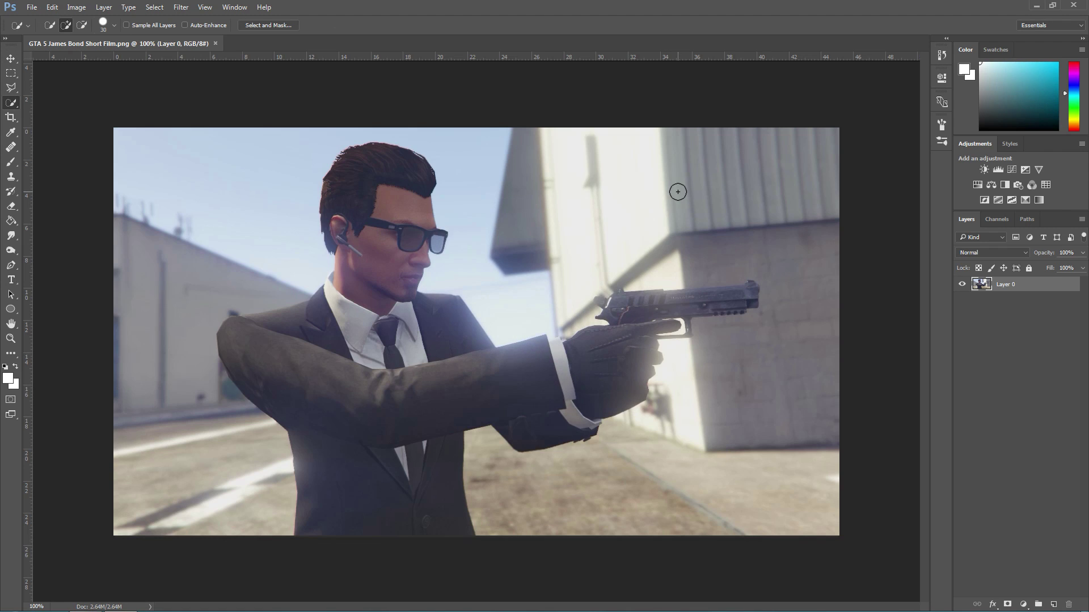
drag(677, 192, 626, 215)
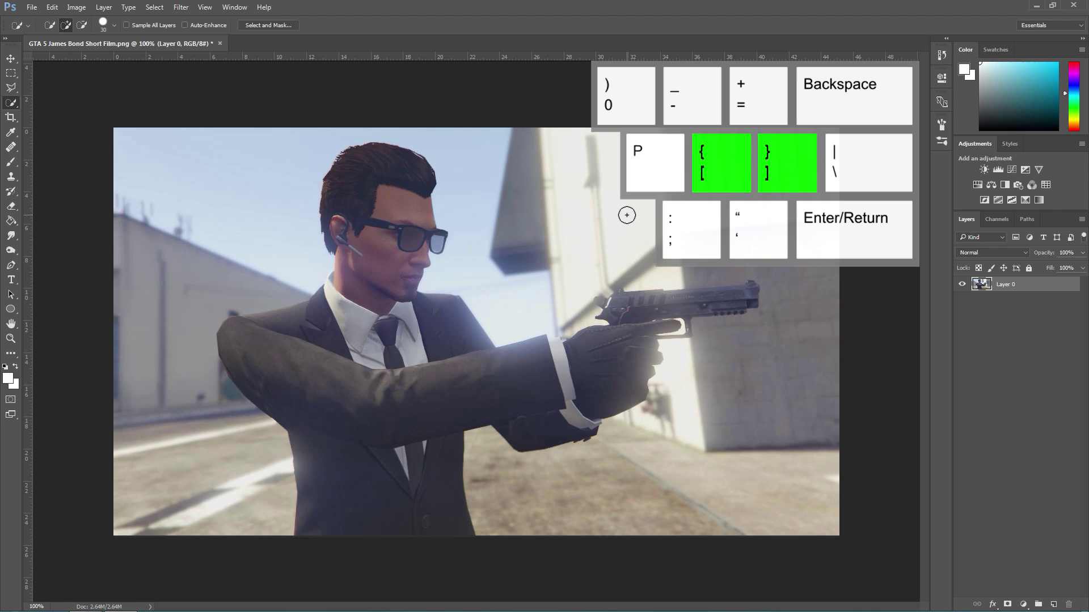
key(bracketright)
key(bracketright)
key(bracketright)
key(bracketright)
key(bracketright)
key(bracketleft)
key(bracketleft)
key(bracketleft)
key(bracketleft)
key(bracketleft)
key(bracketright)
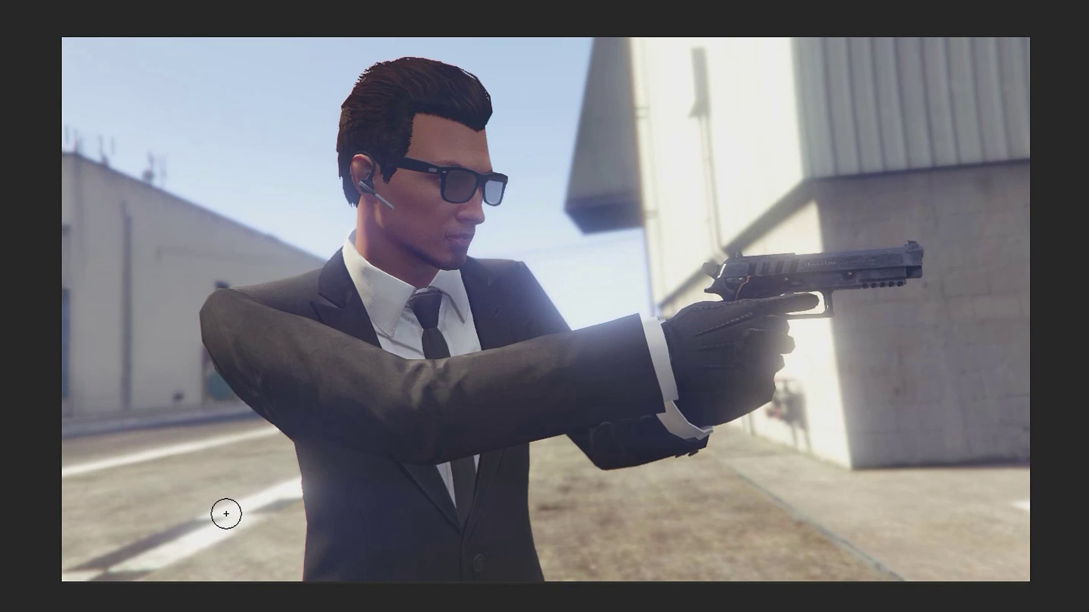
Quick-select the road, sky, buildings and the area by the trigger guard around the figure
mouse_move(237, 487)
mouse_down()
mouse_move(192, 473)
mouse_move(158, 294)
mouse_move(240, 125)
mouse_move(369, 88)
mouse_move(558, 103)
mouse_move(636, 144)
mouse_up()
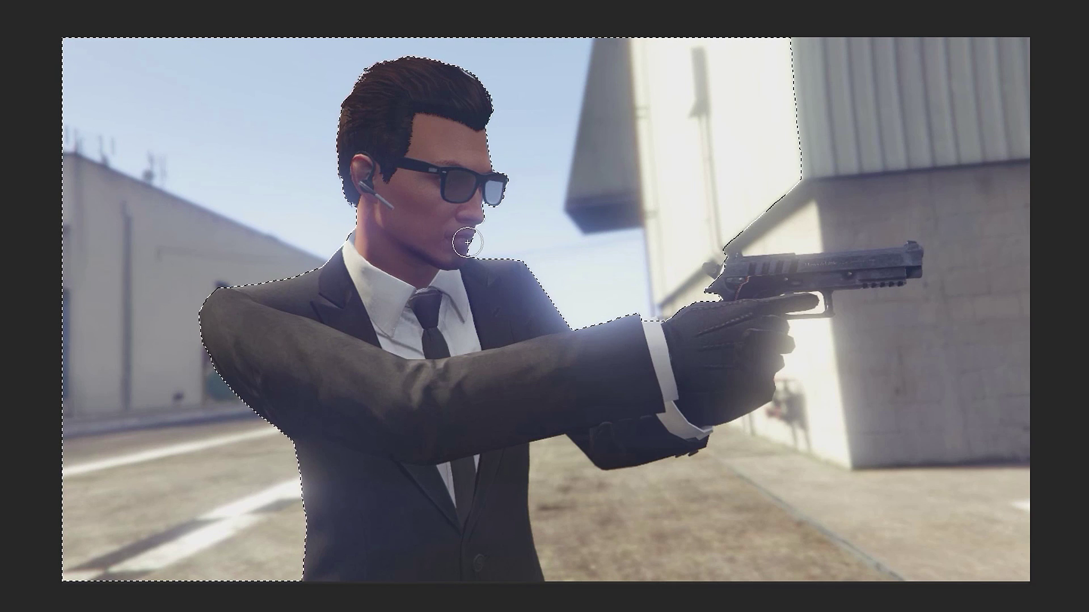
mouse_move(606, 275)
mouse_down()
mouse_move(873, 189)
mouse_move(873, 134)
mouse_move(972, 154)
mouse_move(1051, 305)
mouse_move(981, 461)
mouse_move(710, 527)
mouse_up()
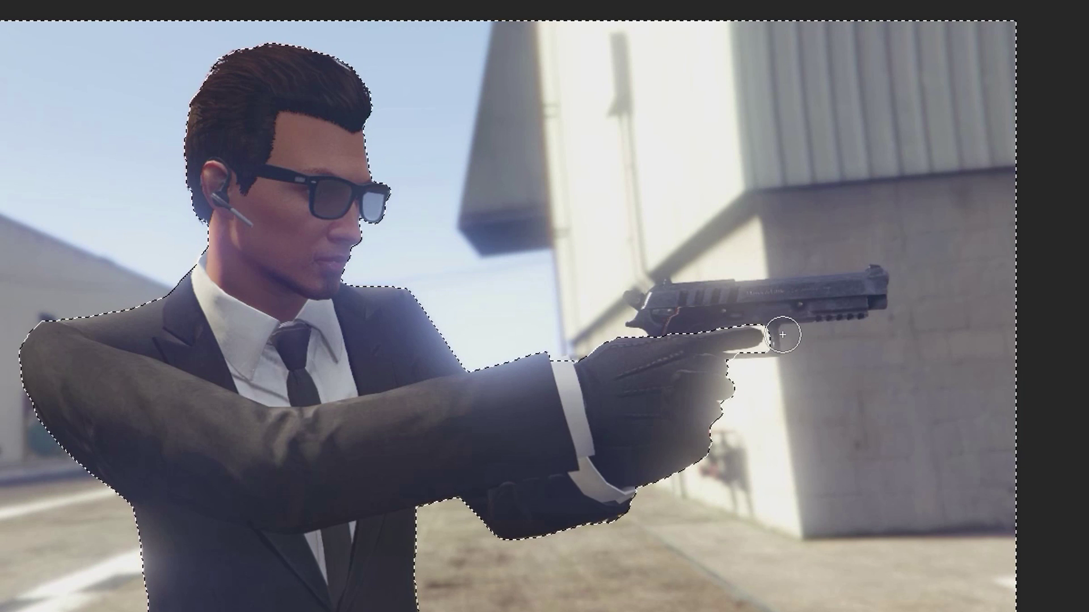
click(782, 335)
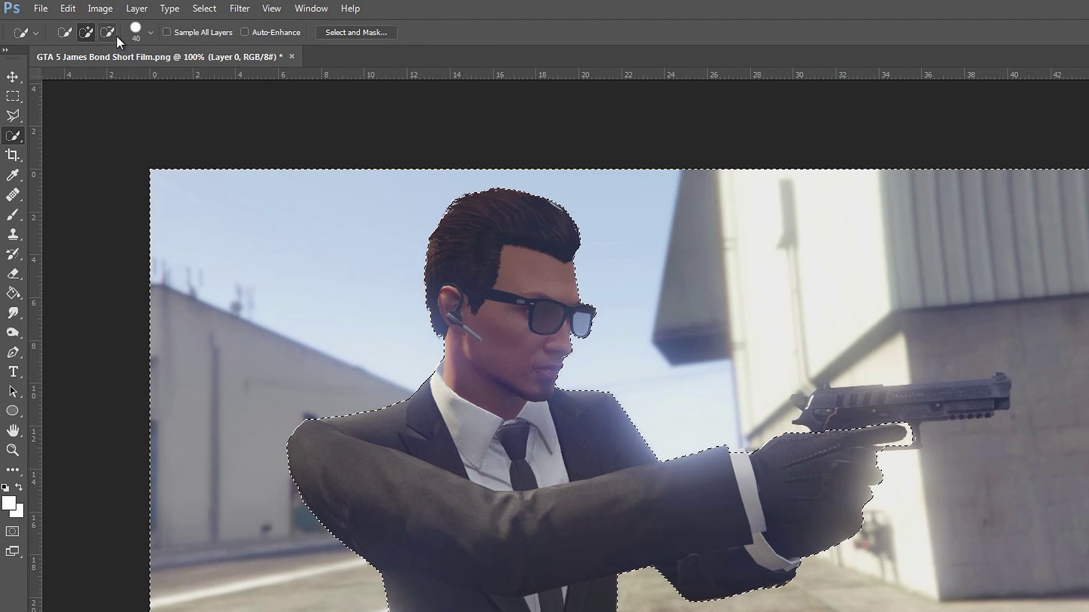
click(115, 35)
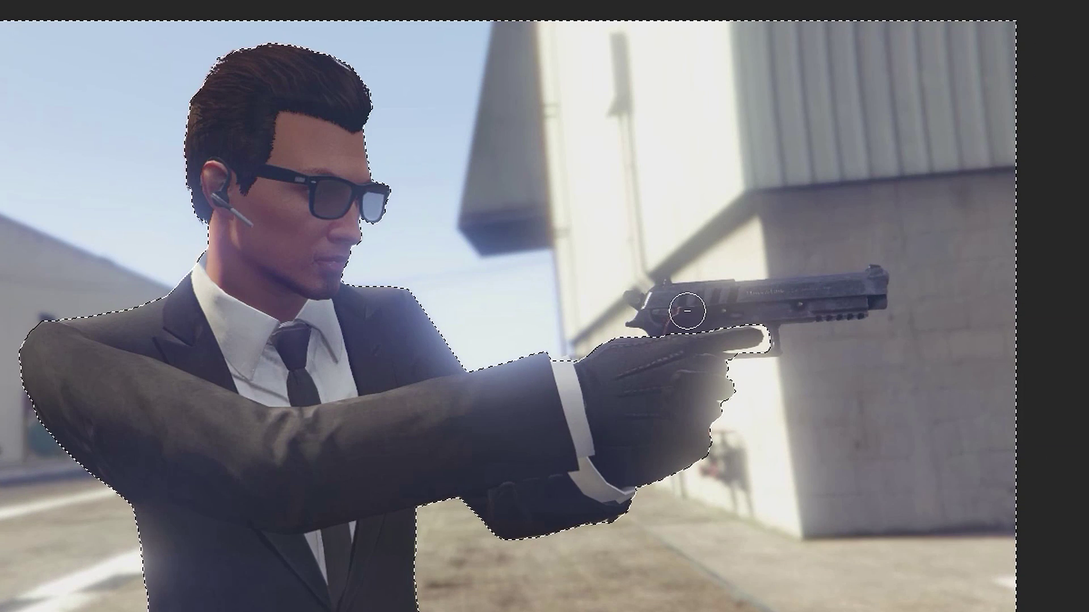
Tighten the selection along the pistol's slide and rear sight with a smaller brush
drag(687, 311, 855, 291)
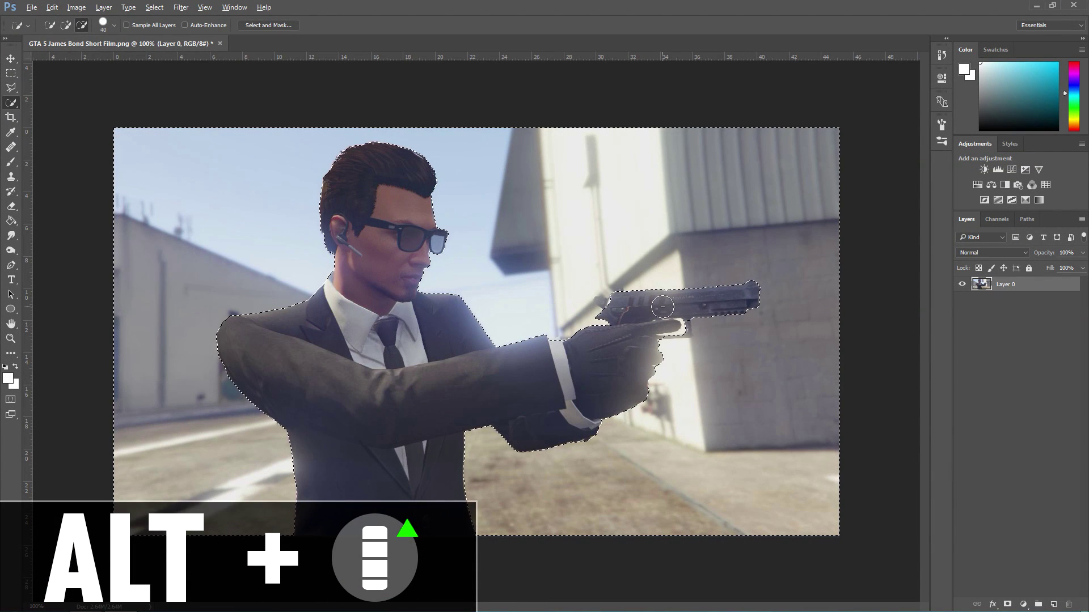
scroll(662, 307, up, 5)
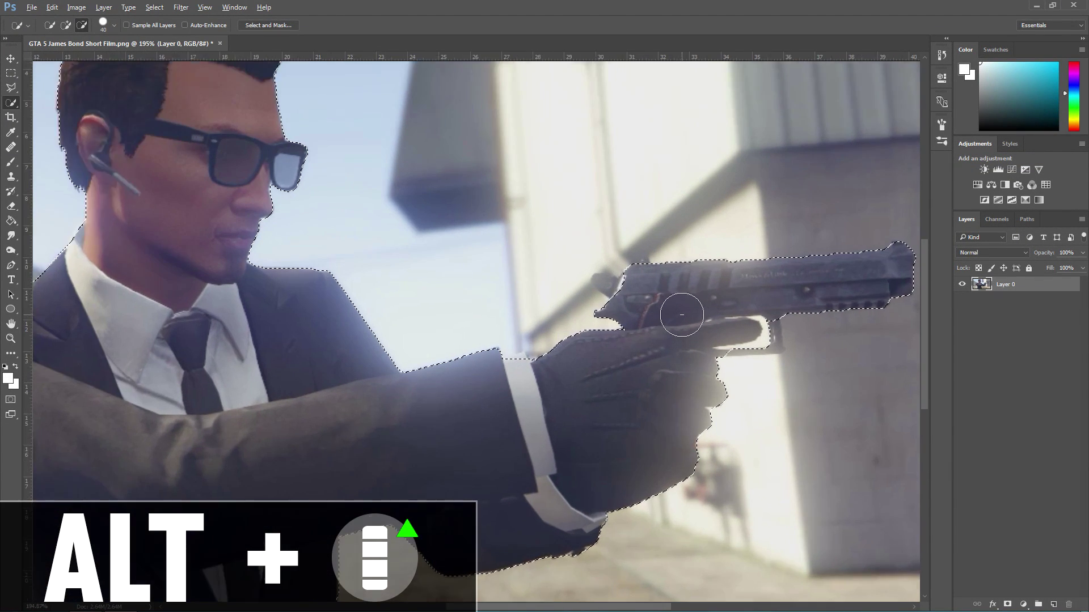
scroll(682, 315, up, 3)
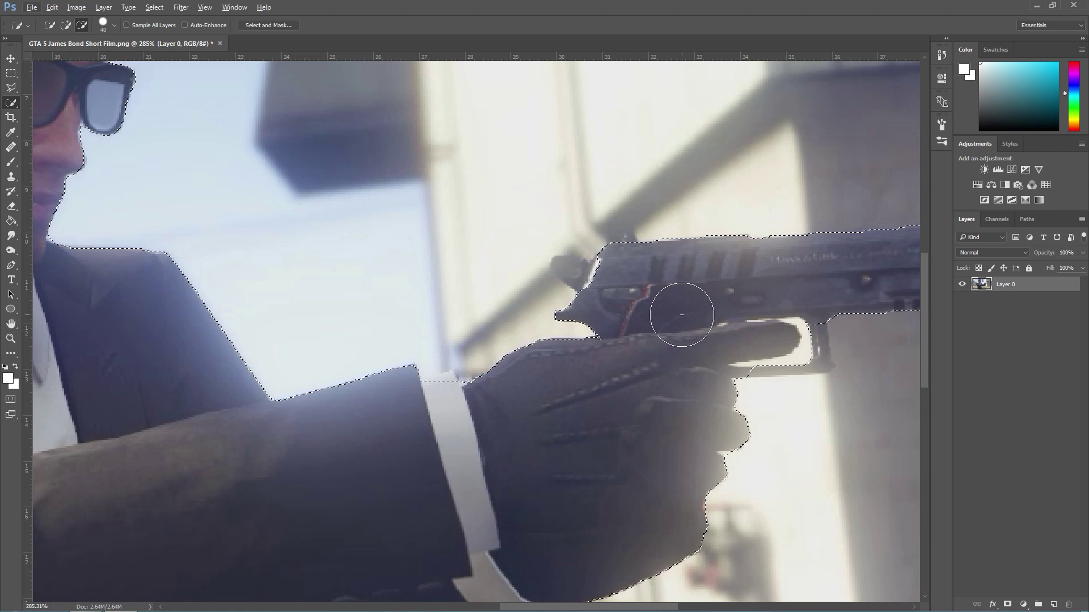
key(bracketleft)
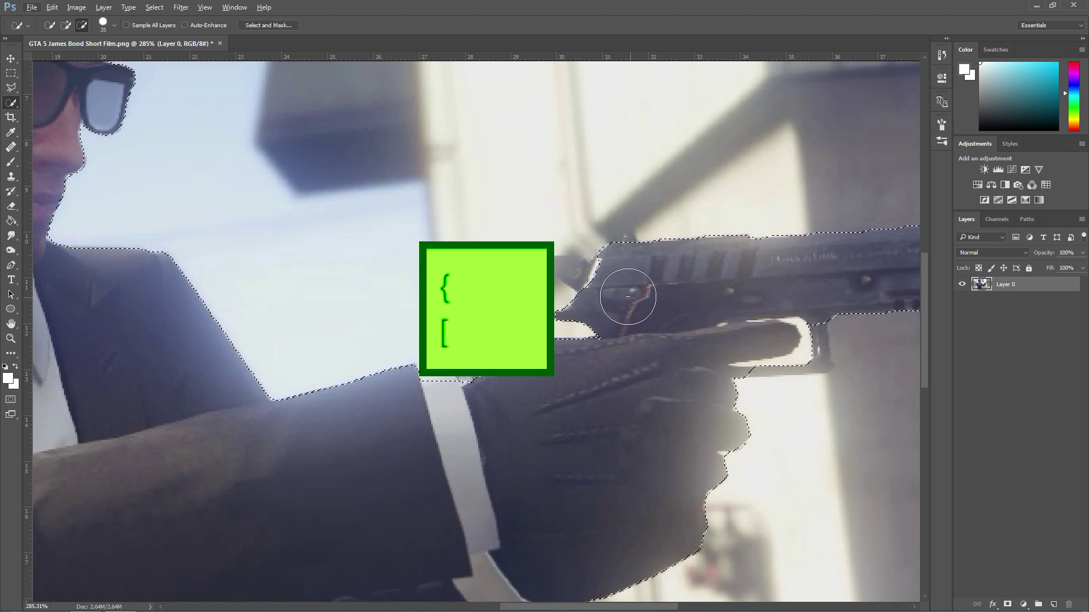
key(bracketleft)
key(bracketleft)
key(bracketleft)
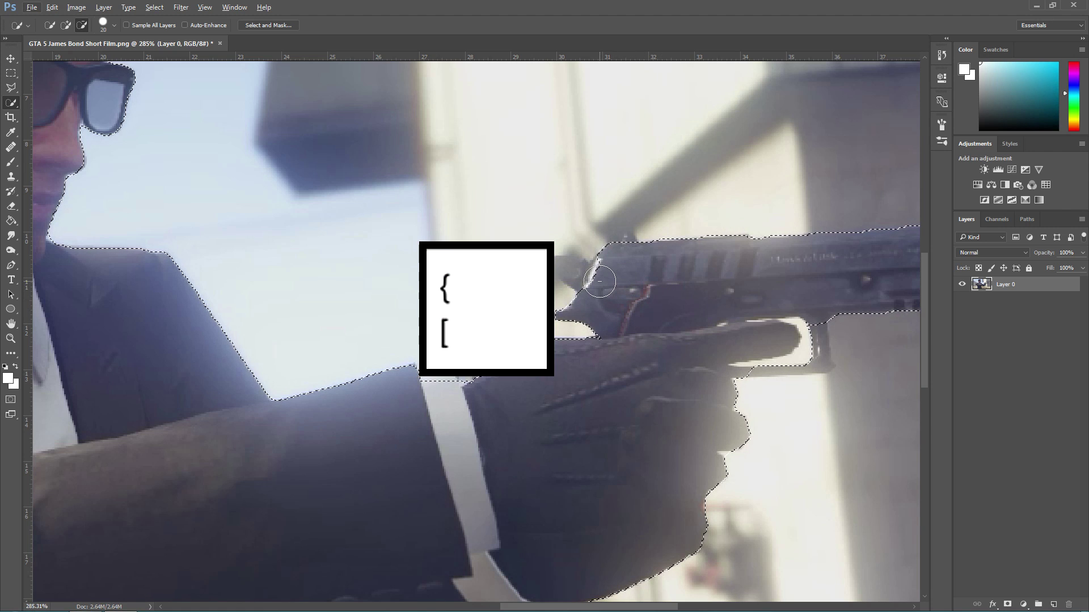
key(bracketleft)
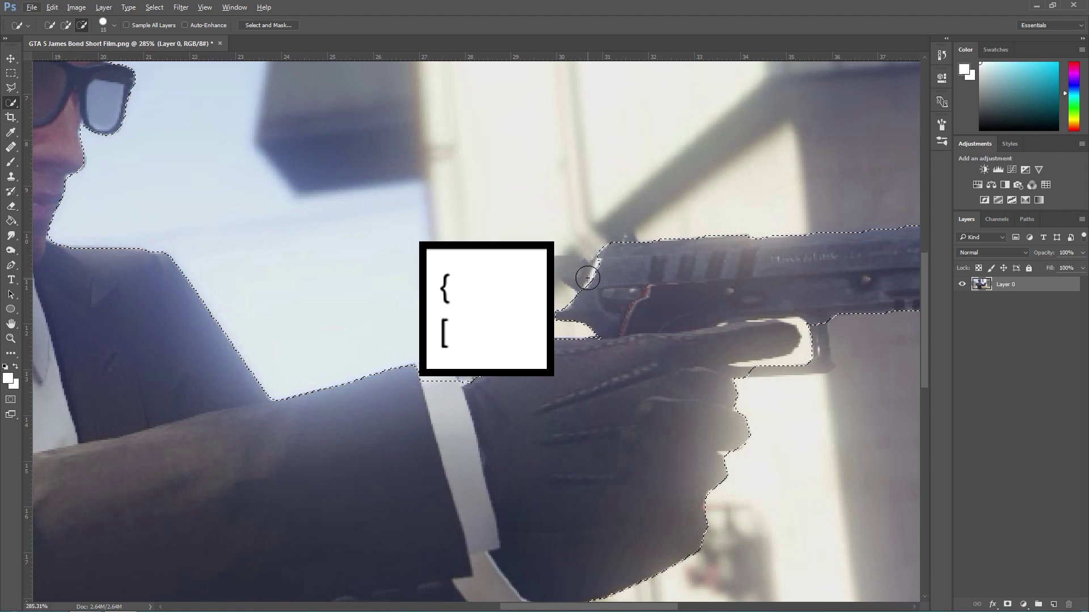
drag(588, 278, 564, 268)
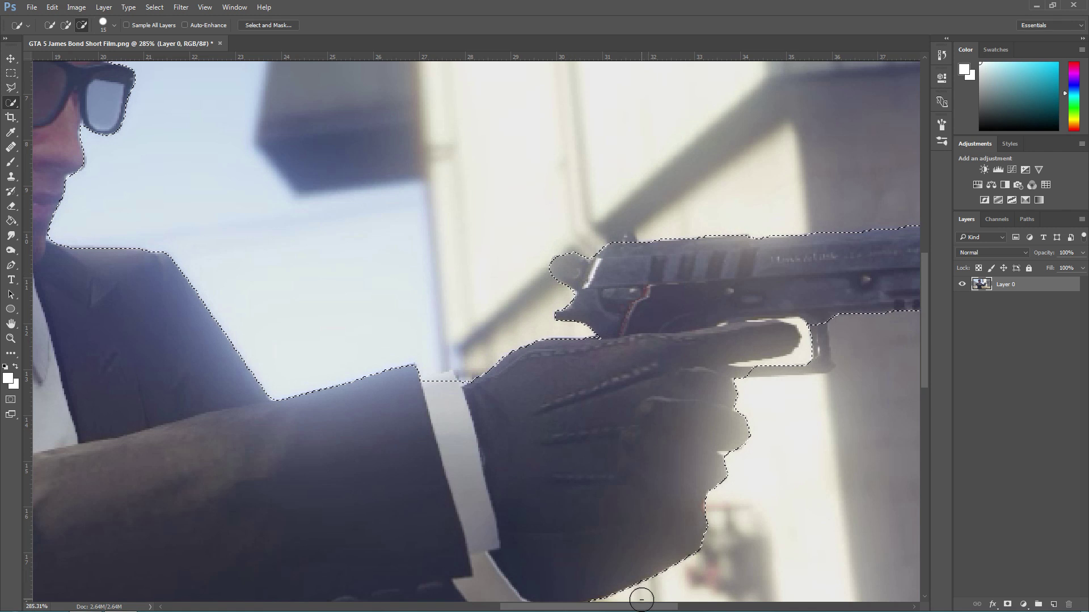
scroll(642, 600, right, 5)
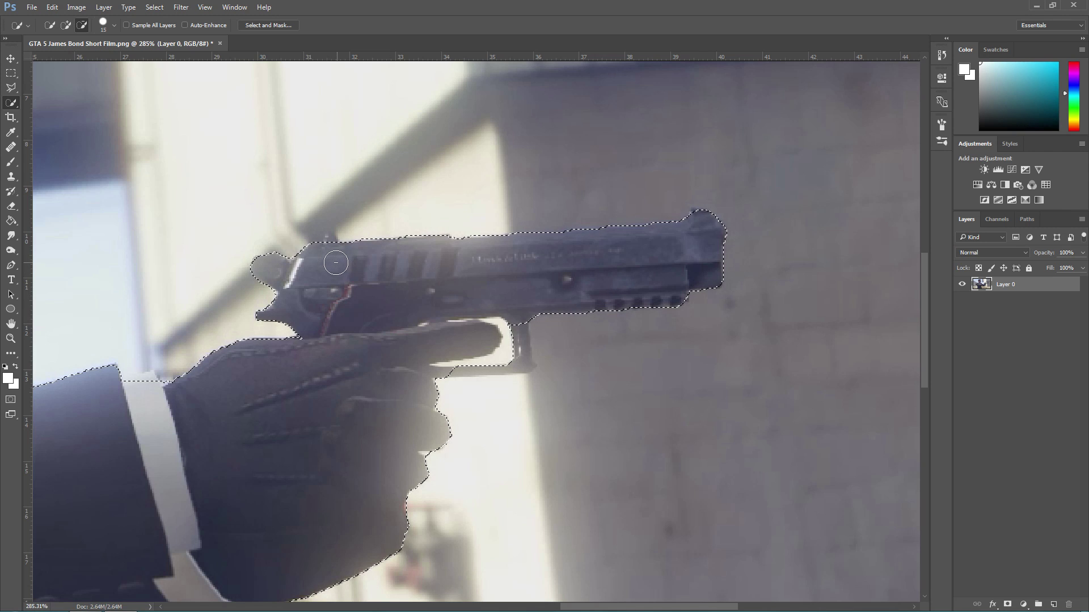
key(bracketleft)
key(ctrl+alt+z)
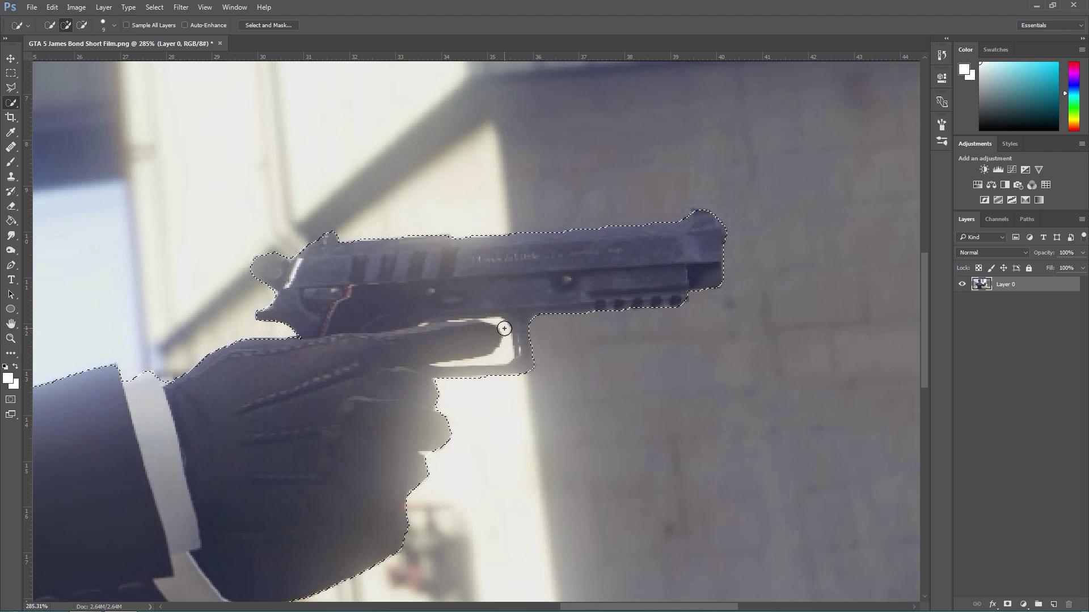
Add the gap inside the trigger guard and refine the pistol's underside, then zoom back out
drag(509, 334, 494, 355)
scroll(380, 431, up, 3)
scroll(509, 320, down, 1)
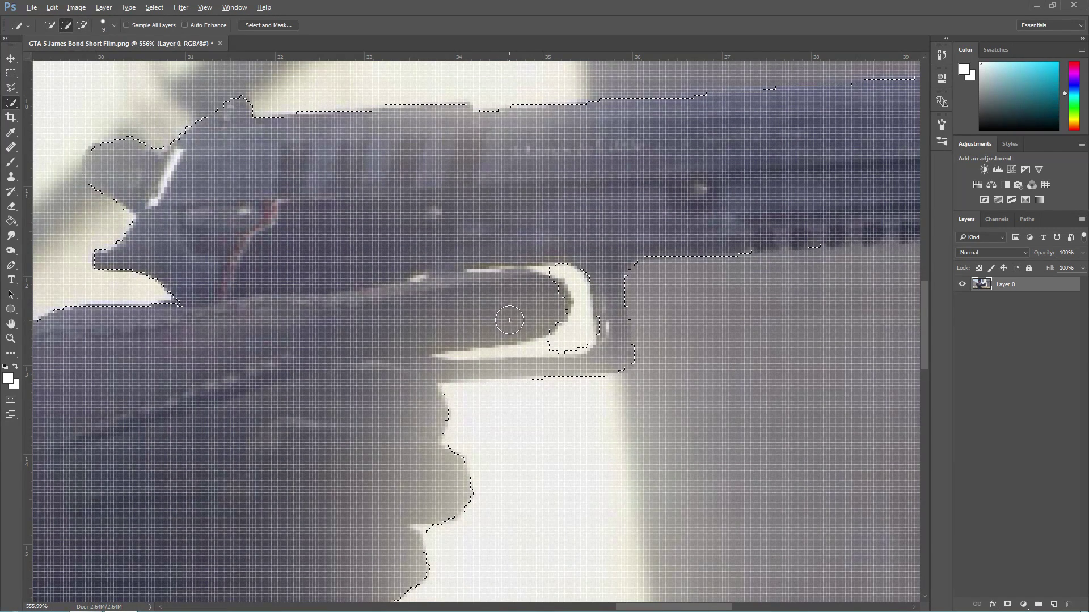
mouse_move(583, 323)
mouse_down()
mouse_move(567, 318)
mouse_move(462, 353)
mouse_move(527, 352)
mouse_up()
key(bracketleft)
key(bracketleft)
key(bracketleft)
key(bracketleft)
key(bracketleft)
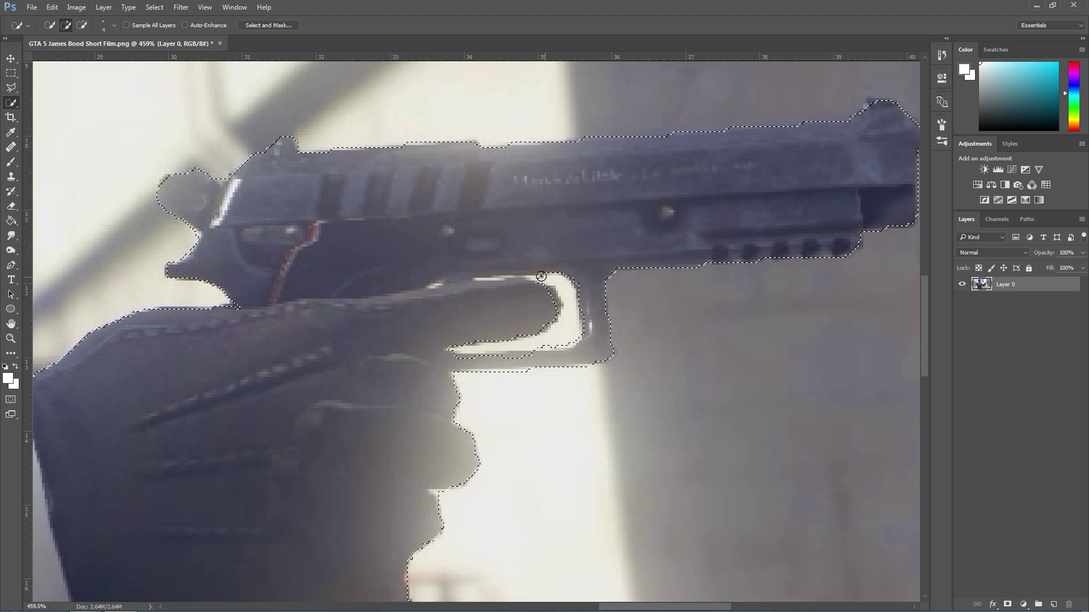
click(82, 25)
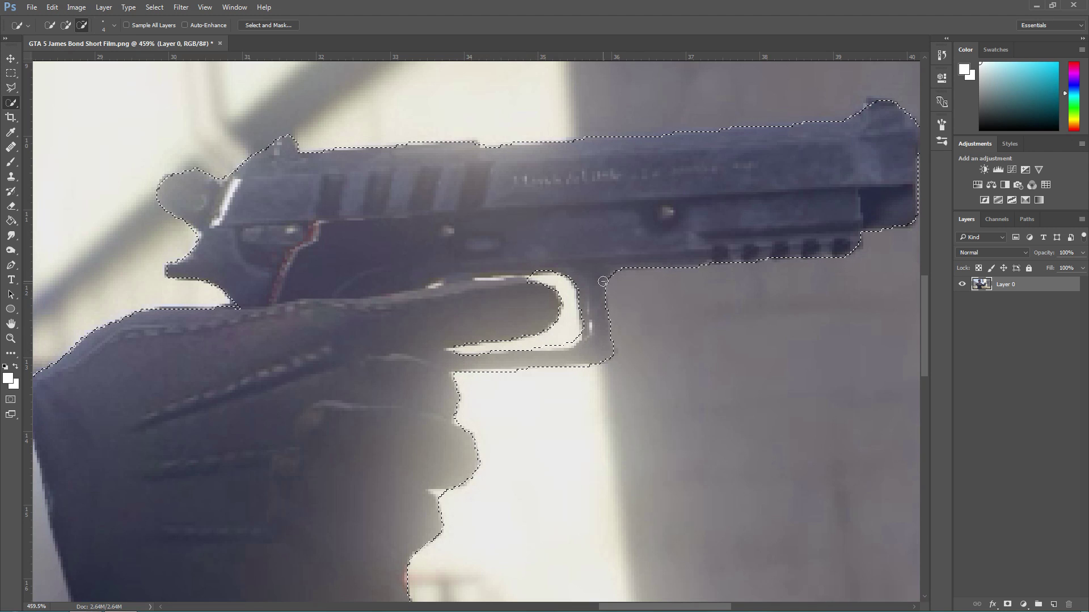
click(66, 25)
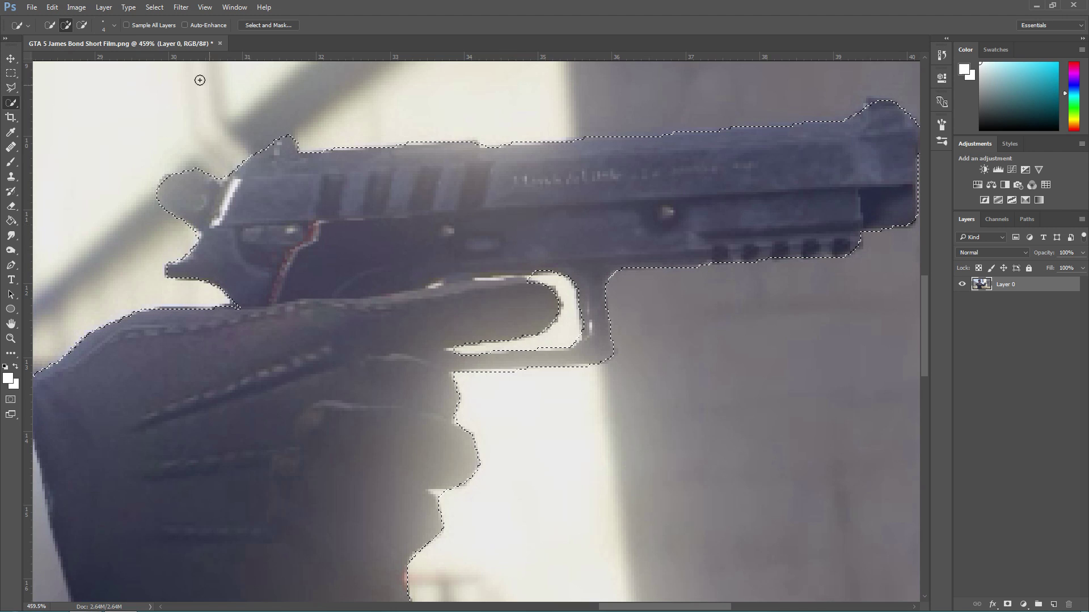
click(82, 25)
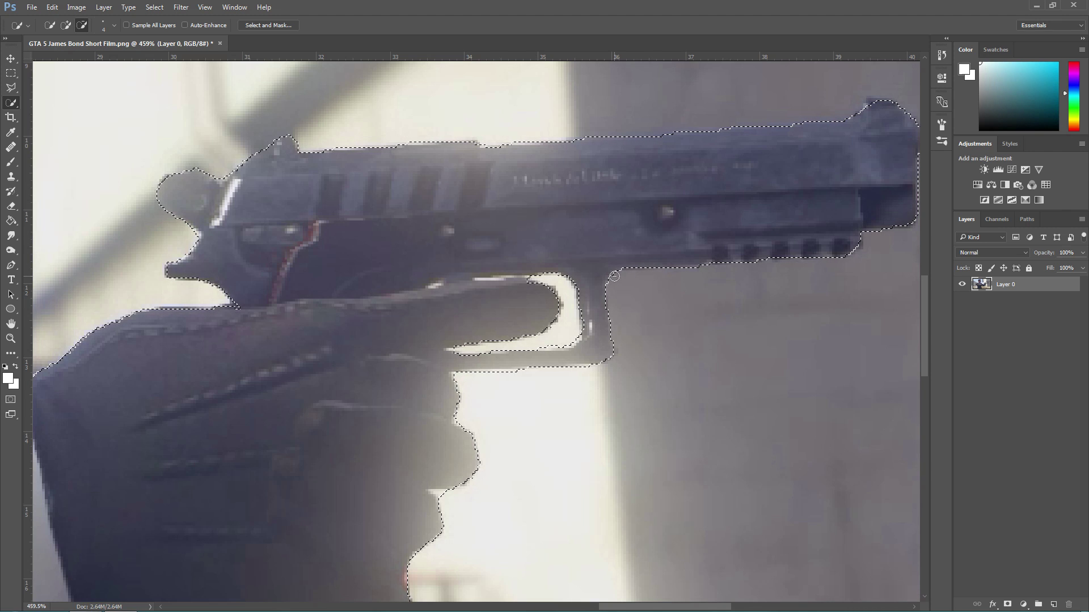
scroll(614, 276, down, 2)
scroll(614, 279, down, 4)
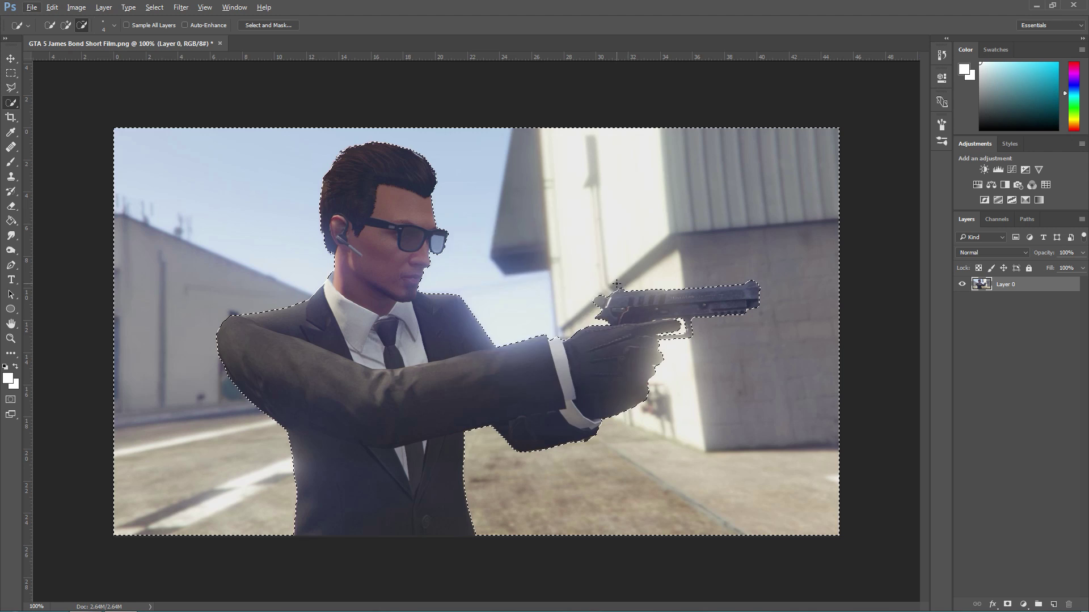
Delete the selected background to transparency and clear the selection
key(Delete)
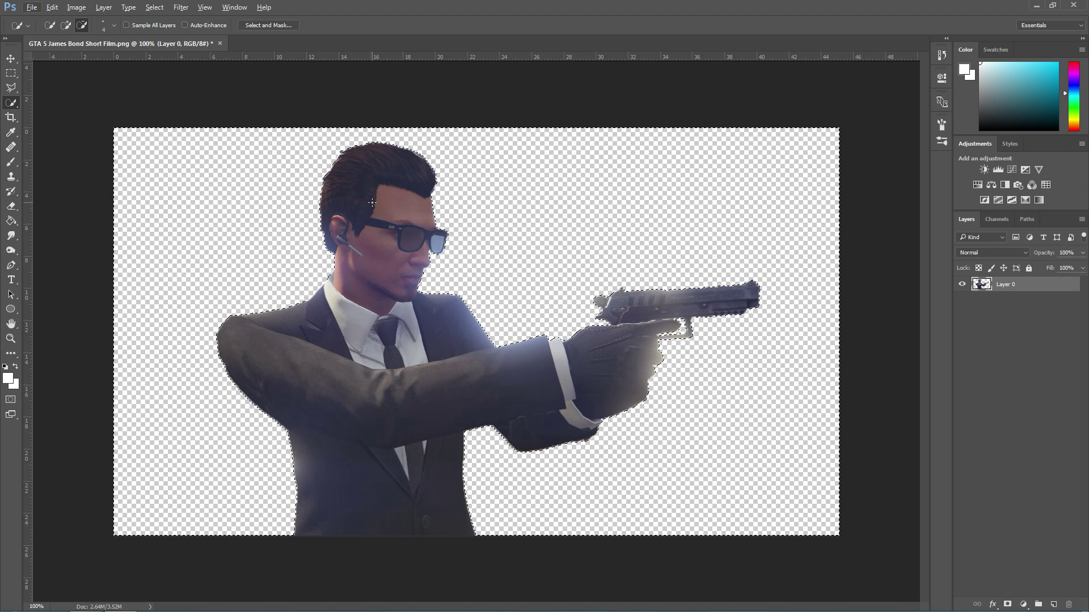
click(11, 74)
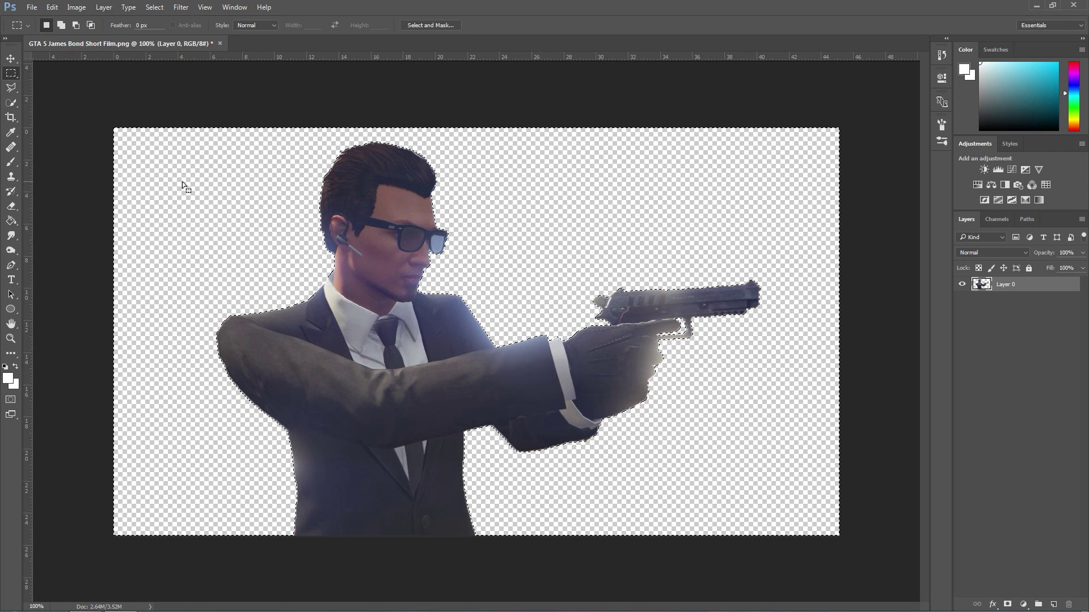
drag(136, 183, 868, 203)
click(811, 196)
key(w)
key(ctrl+plus)
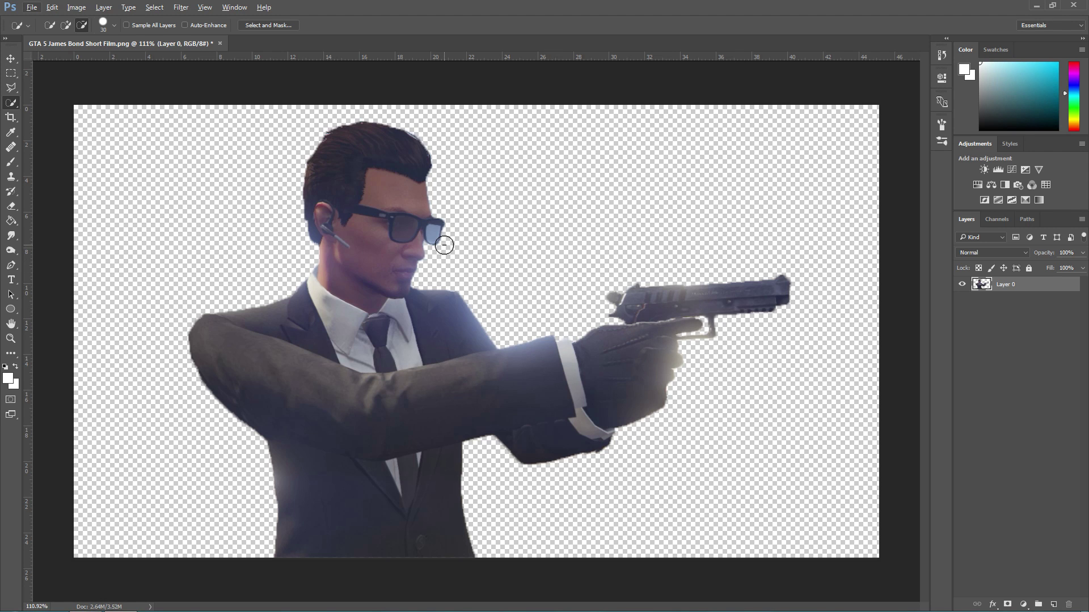
Zoom in and place Pen anchors along the top of the right lens
scroll(392, 227, up, 2)
scroll(395, 230, up, 1)
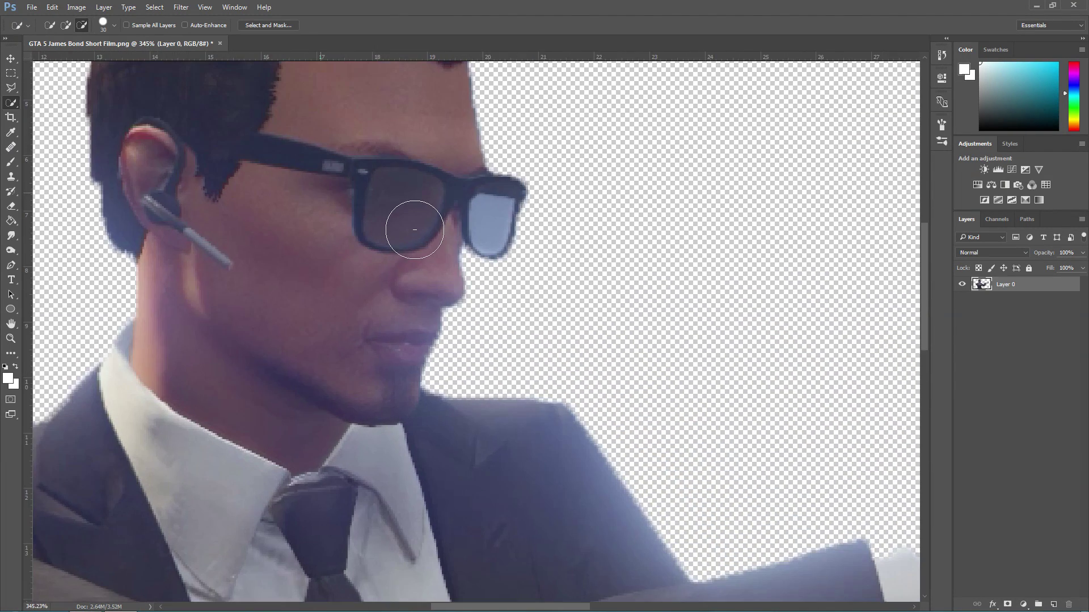
scroll(488, 190, up, 2)
scroll(490, 194, down, 1)
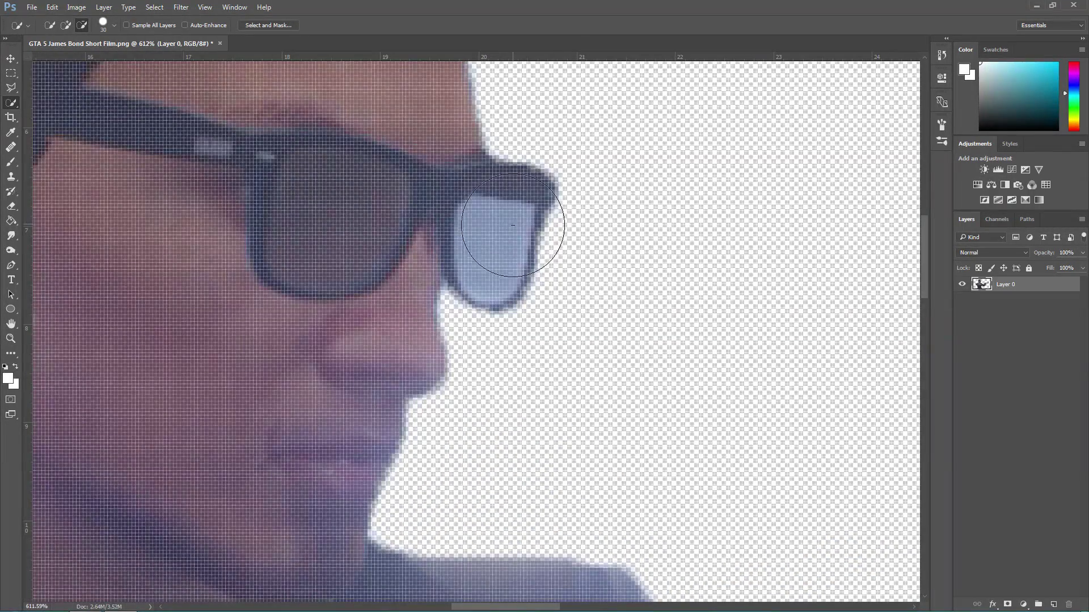
key(m)
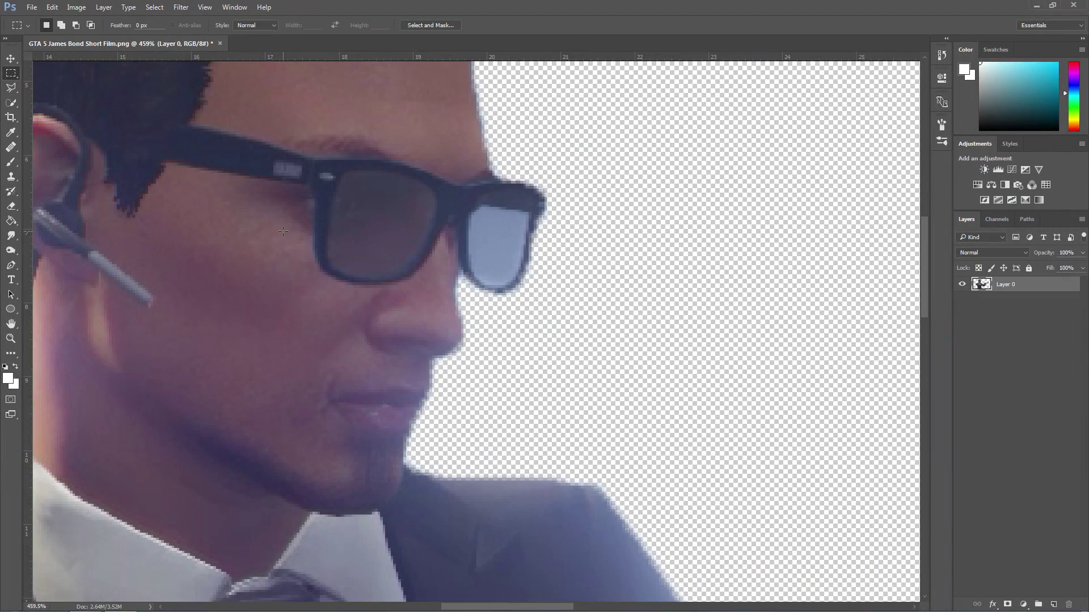
click(11, 265)
scroll(494, 270, up, 2)
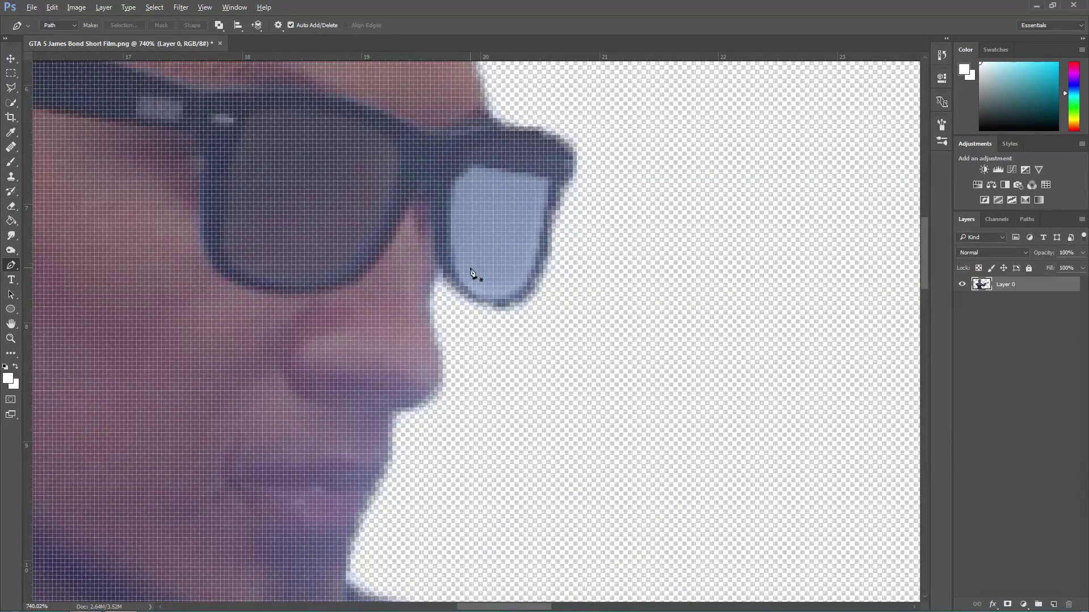
scroll(473, 264, down, 2)
scroll(476, 267, up, 3)
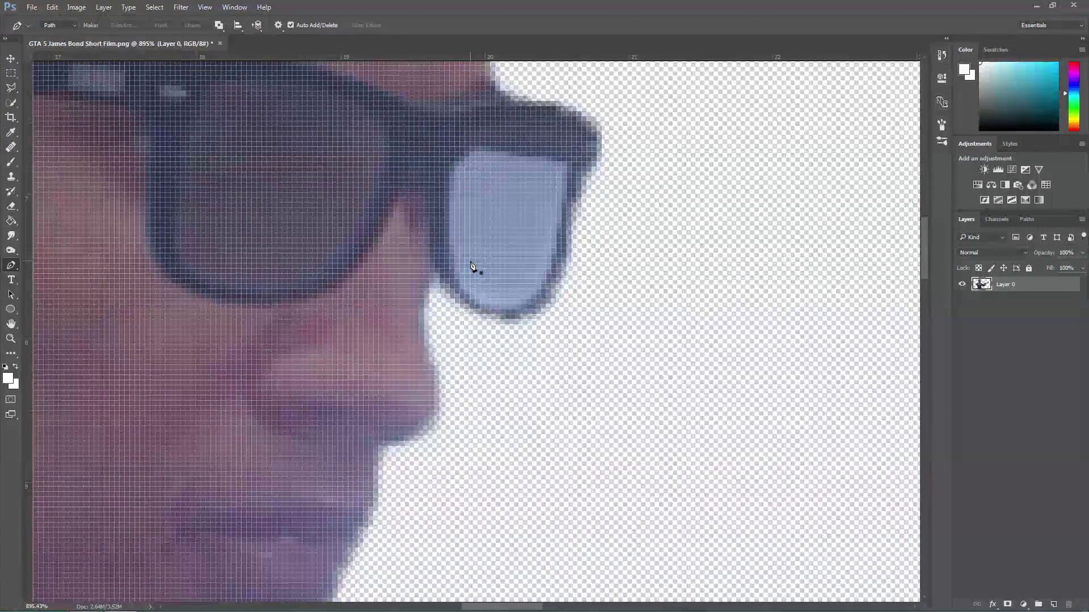
click(447, 163)
click(470, 141)
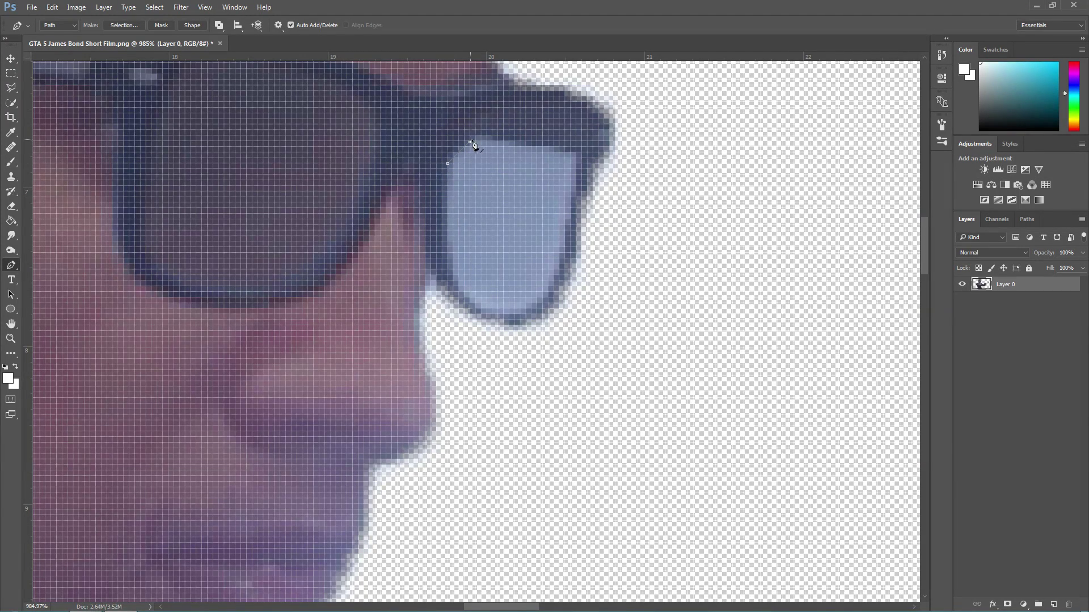
click(493, 137)
click(531, 141)
click(577, 147)
Trace the lens's right edge and bottom, close the path, and convert it to a 0 px feather selection
click(571, 185)
click(566, 231)
click(560, 269)
drag(448, 276, 421, 203)
key(ctrl+z)
mouse_move(448, 264)
mouse_down()
mouse_move(441, 221)
mouse_move(389, 158)
mouse_move(398, 156)
mouse_move(448, 264)
mouse_up()
click(448, 163)
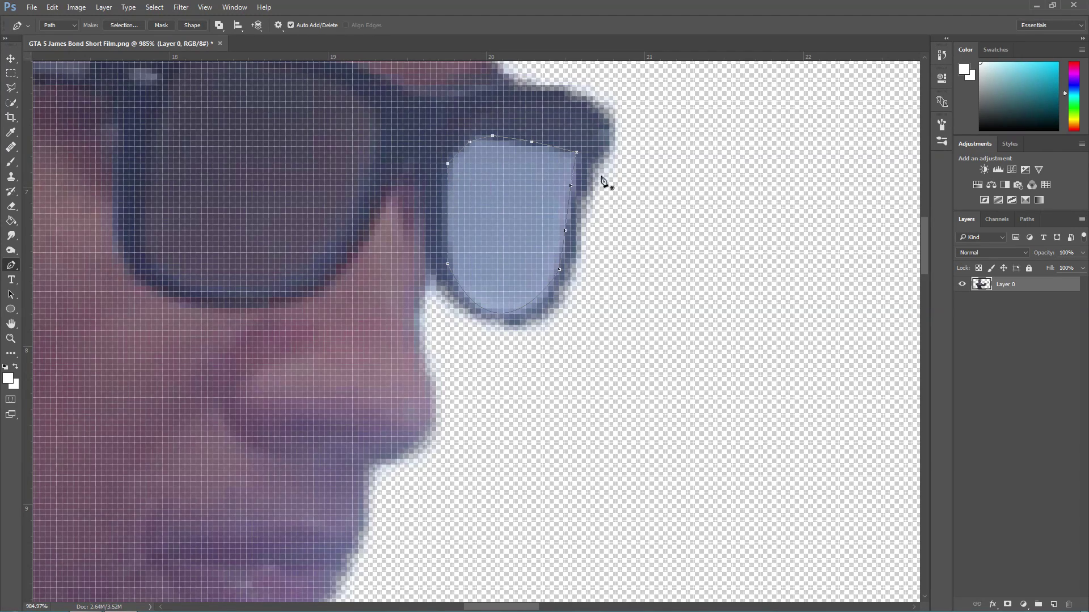
click(129, 25)
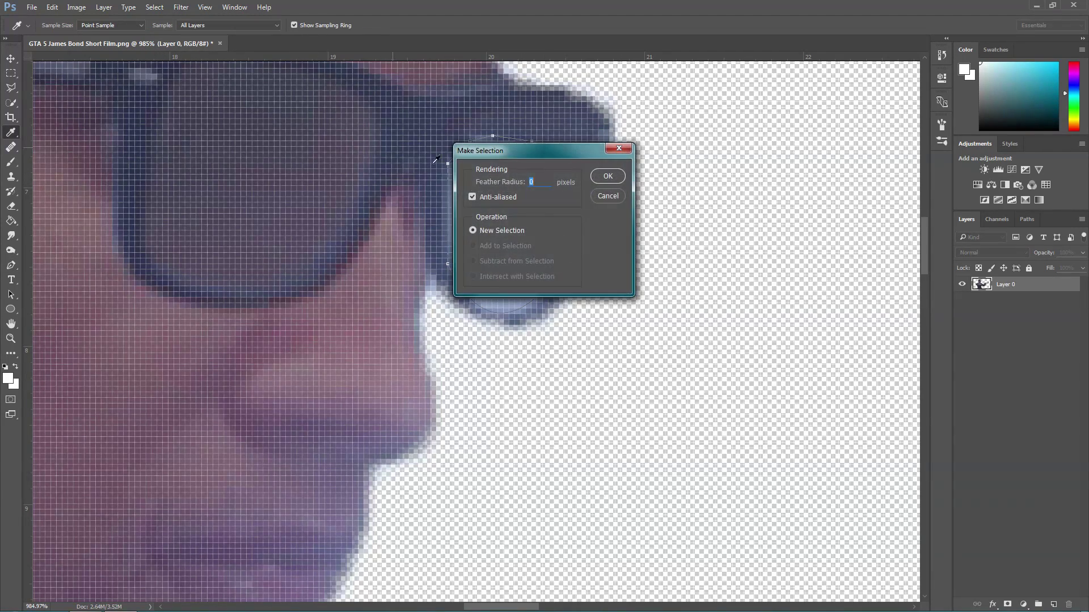
click(606, 176)
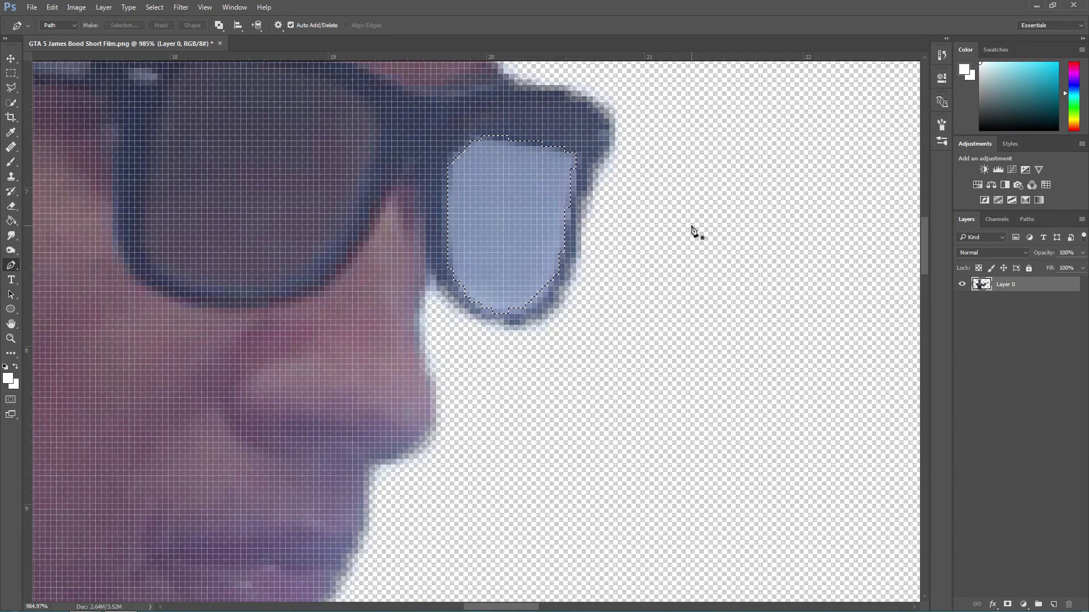
Clear the right lens and refill its shape solid black on a new Layer 1
key(Delete)
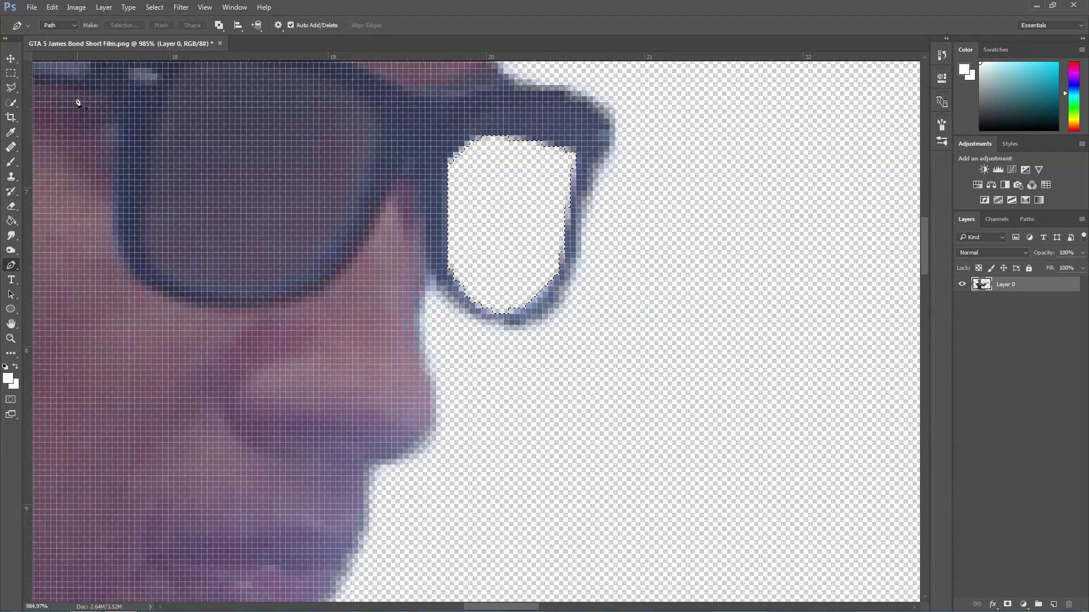
click(11, 221)
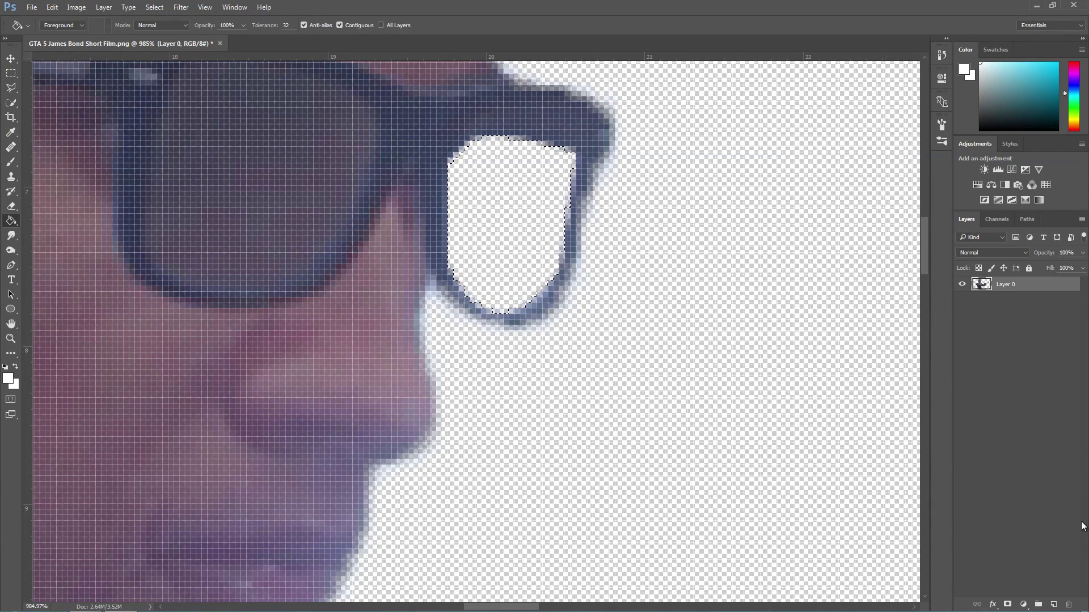
mouse_move(1051, 597)
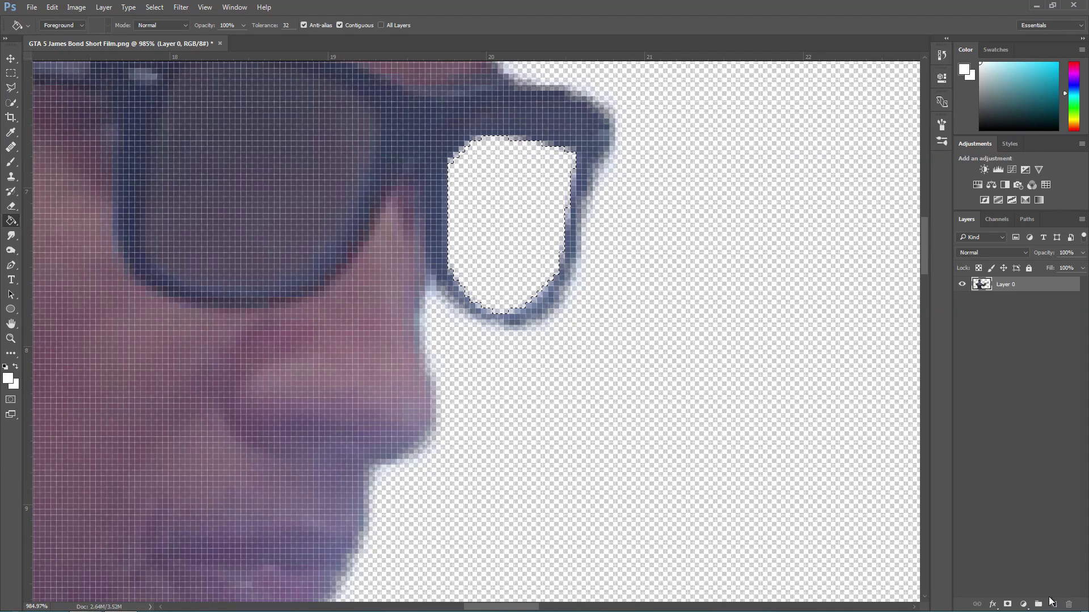
click(1053, 605)
click(8, 379)
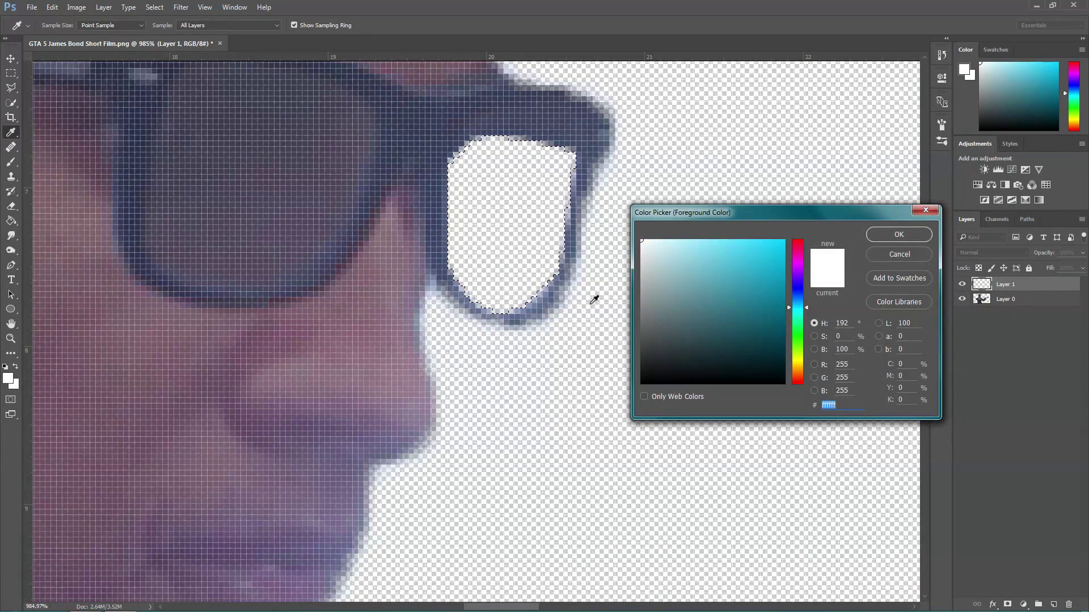
click(883, 234)
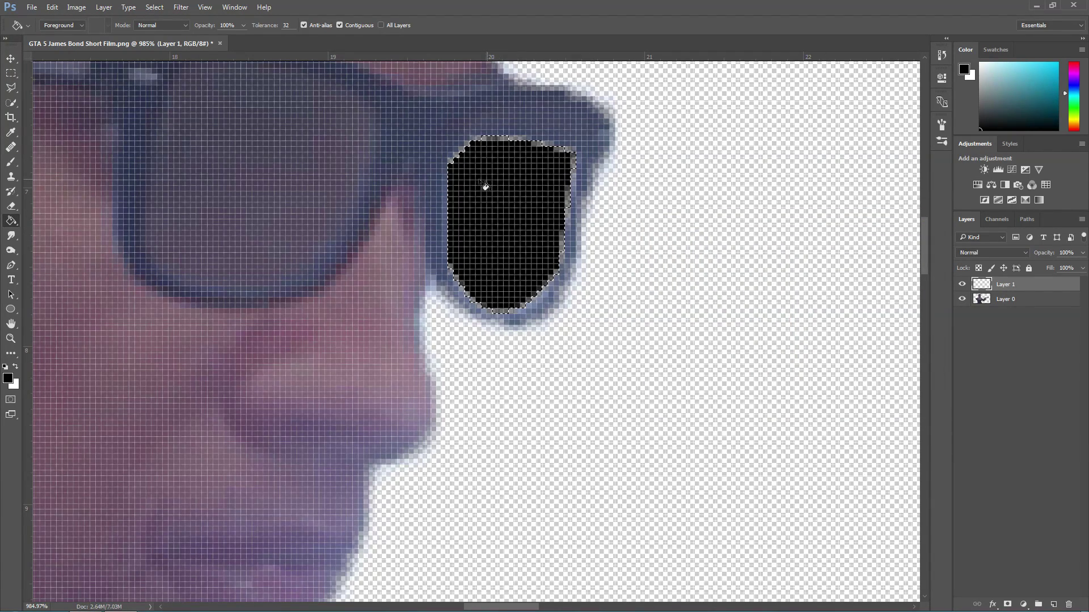
click(11, 72)
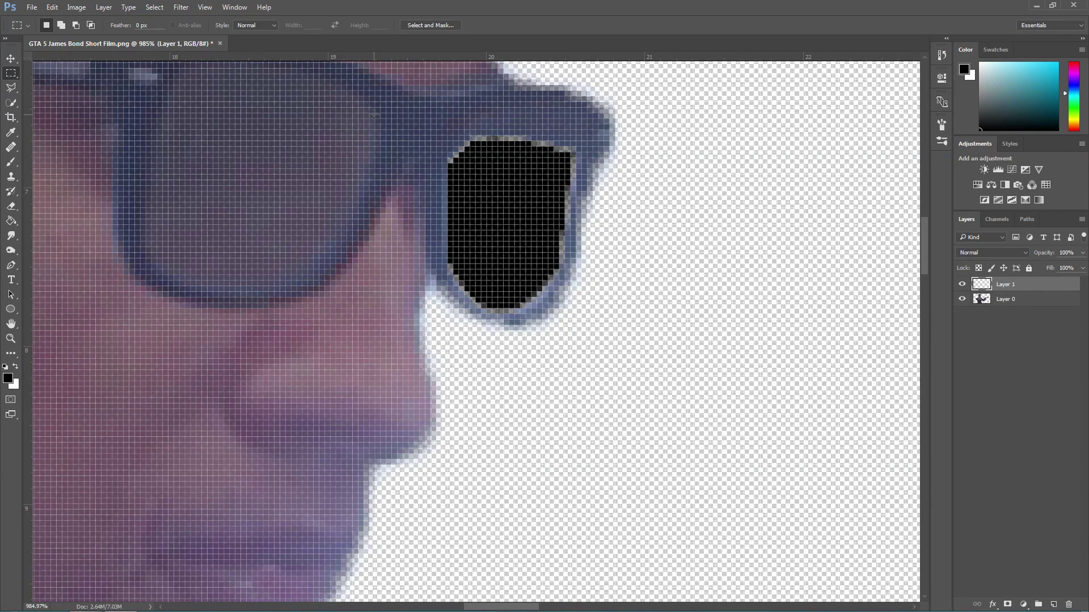
Duplicate the black lens Layer 1 up to Layer 1 copy 5 and select all the lens layers
click(11, 59)
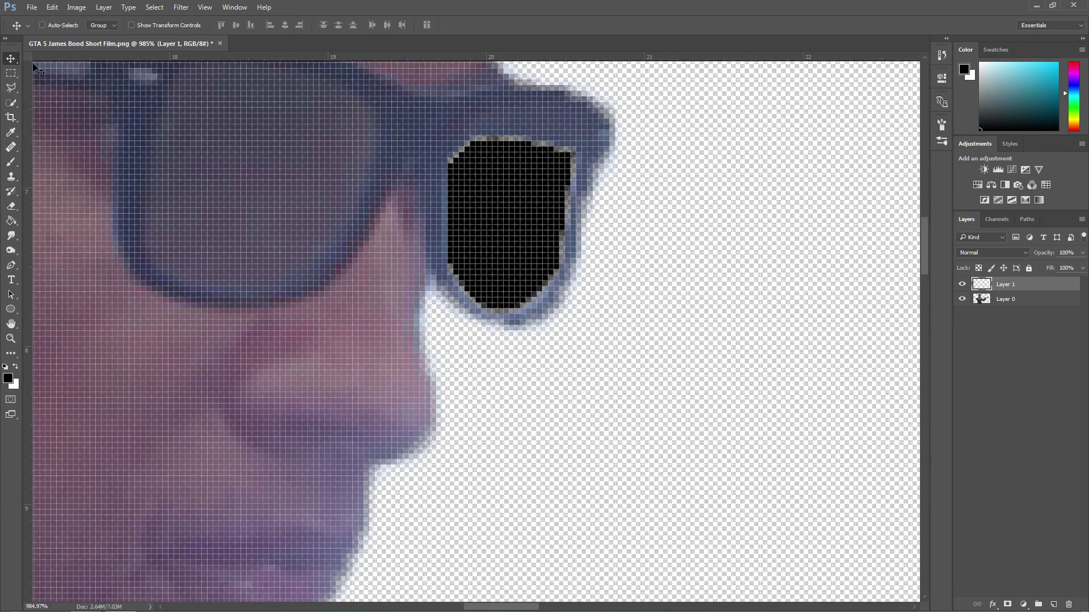
key(ctrl+j)
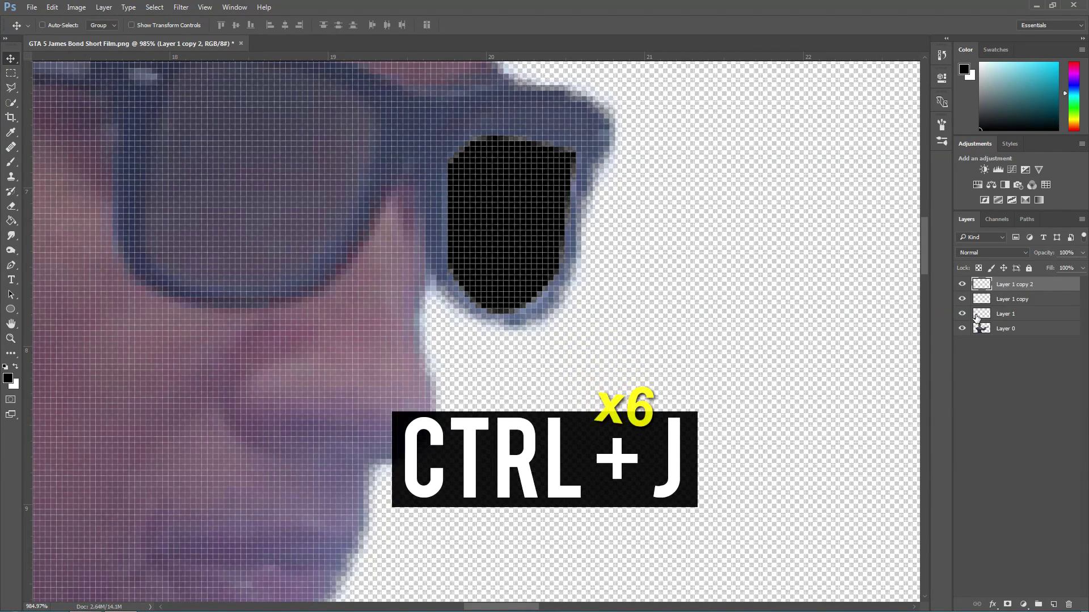
key(ctrl+j)
key(ctrl+j)
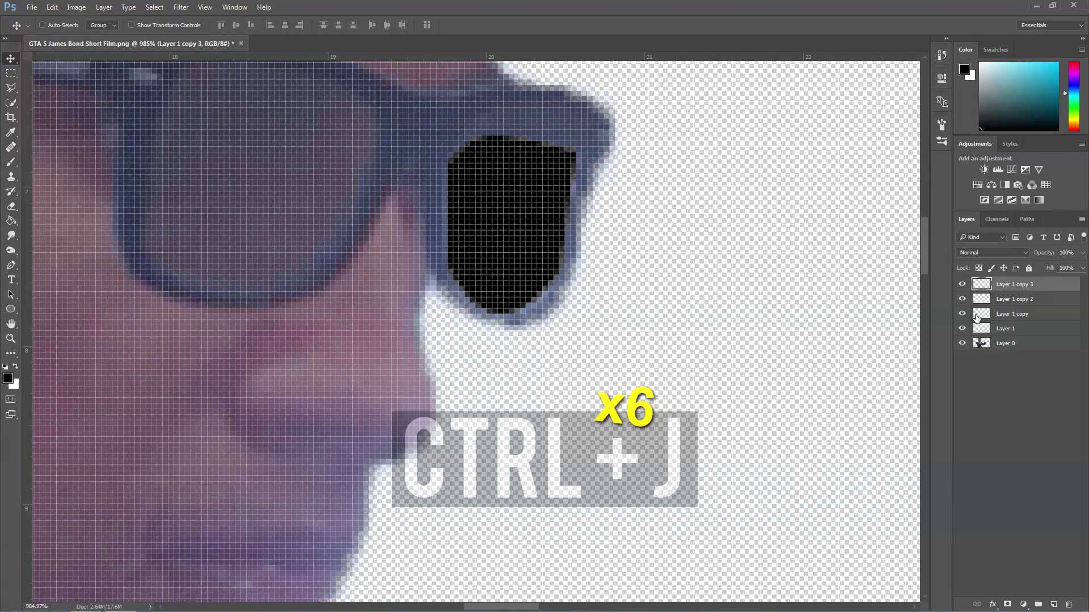
key(ctrl+j)
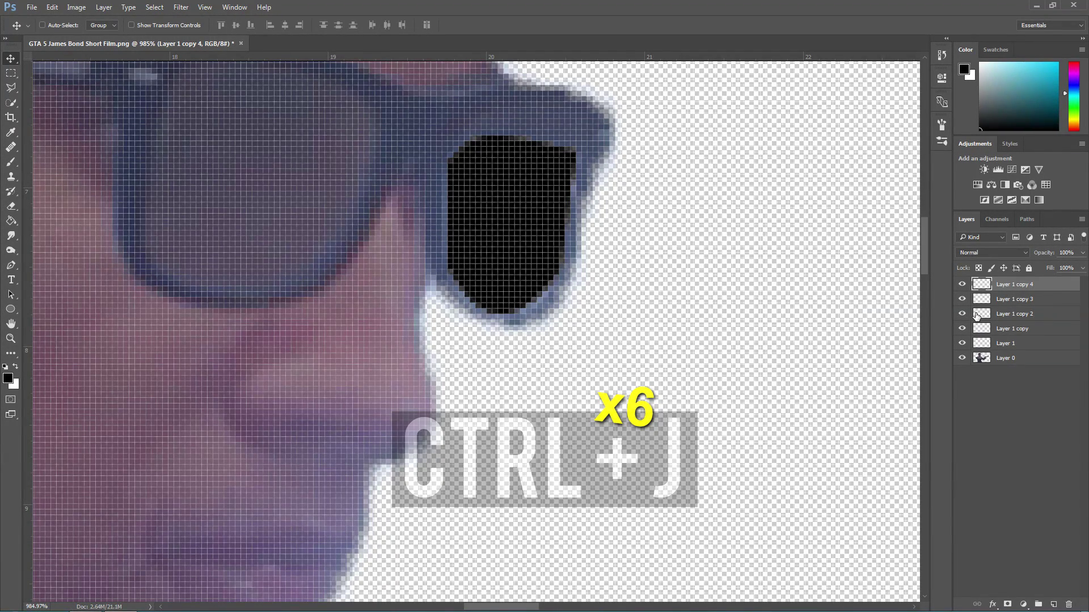
key(ctrl+j)
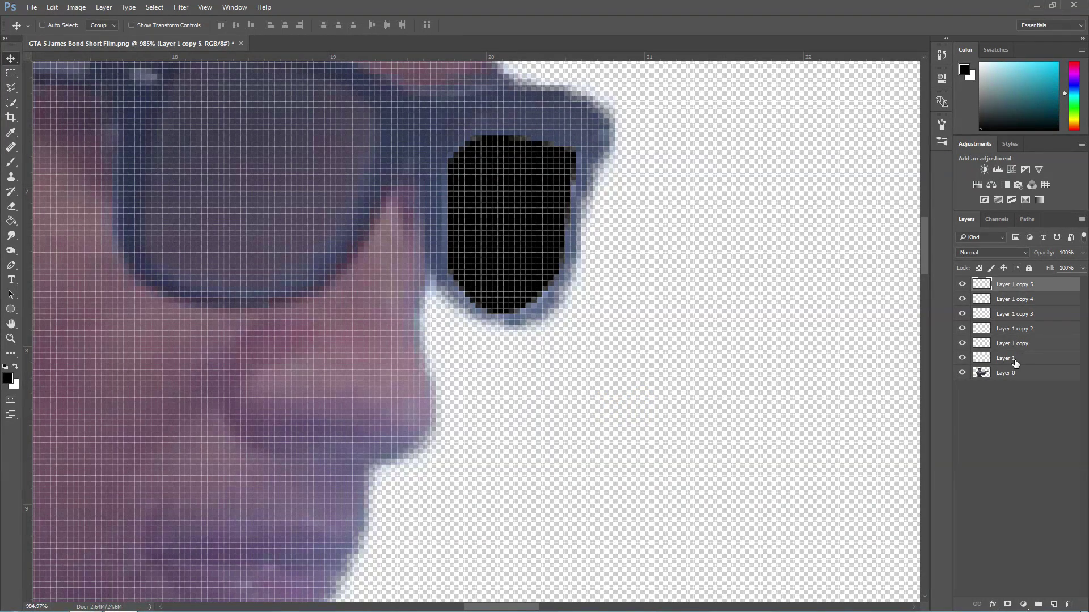
shift+click(1015, 364)
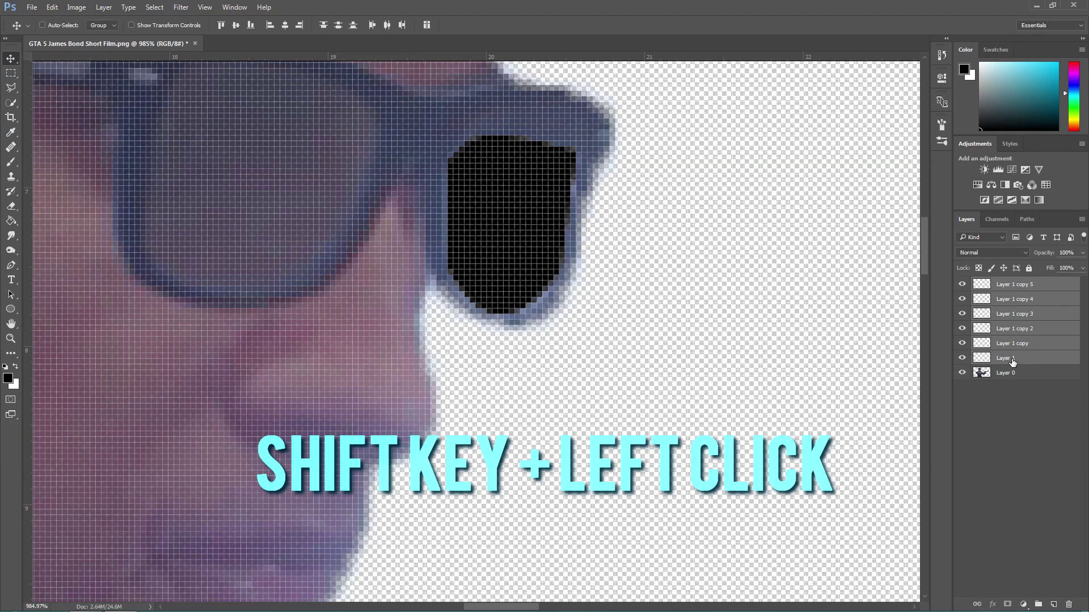
Convert the lens layers into one smart object, Layer 1 copy 5, and rasterize it
right_click(1002, 334)
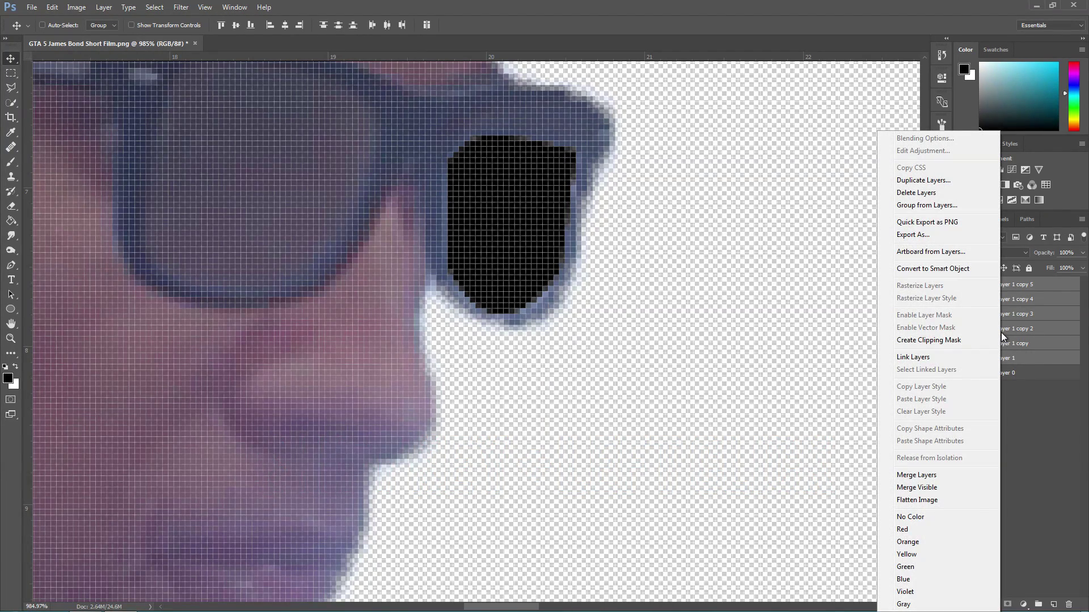
click(944, 269)
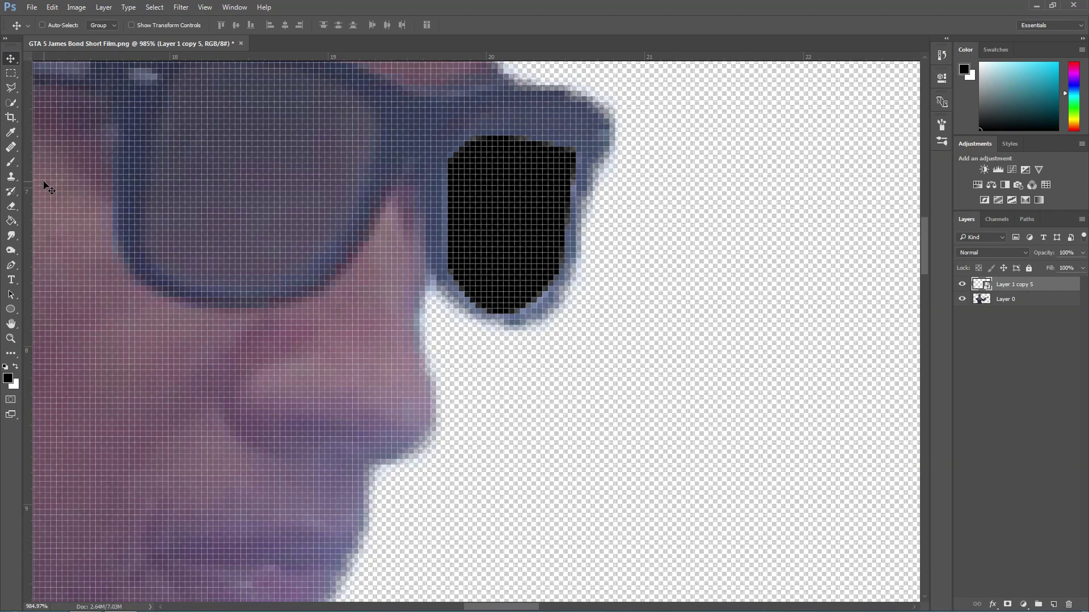
key(e)
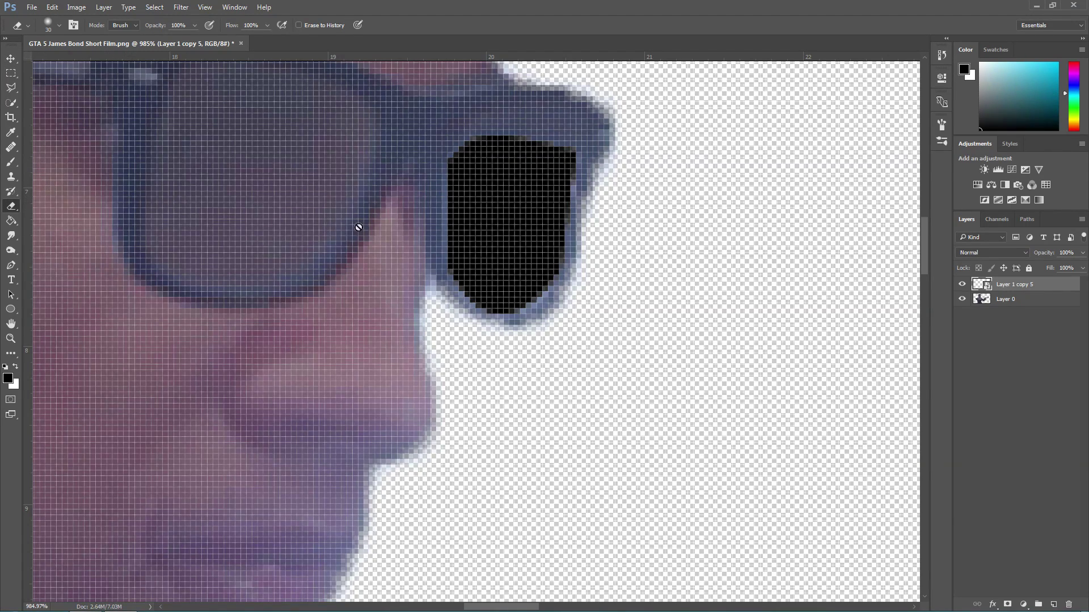
click(506, 189)
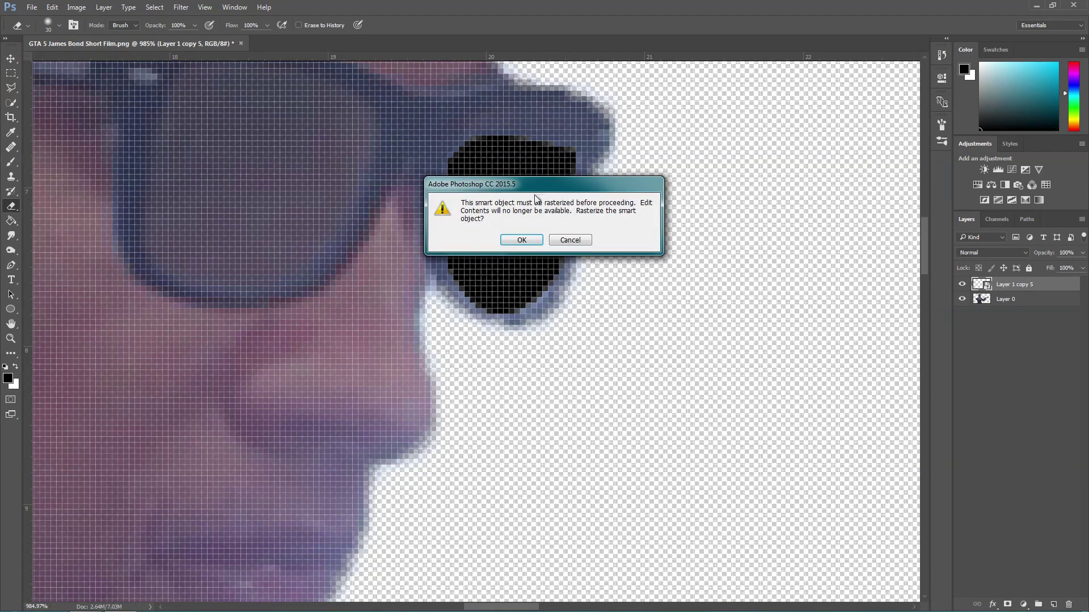
click(521, 240)
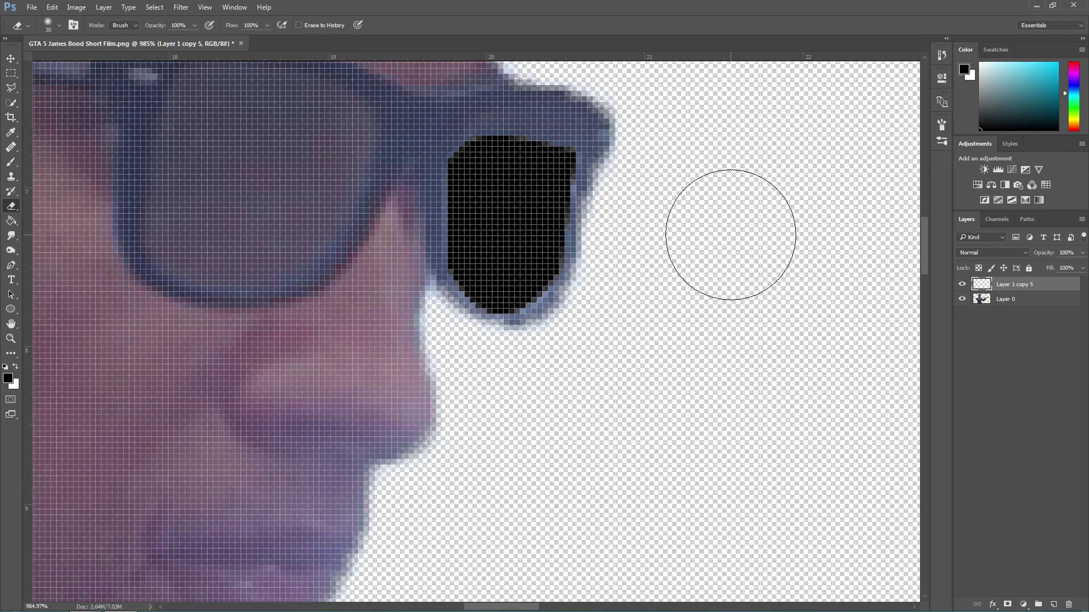
Lower Layer 1 copy 5's opacity to about 72% so the right lens looks tinted
key(v)
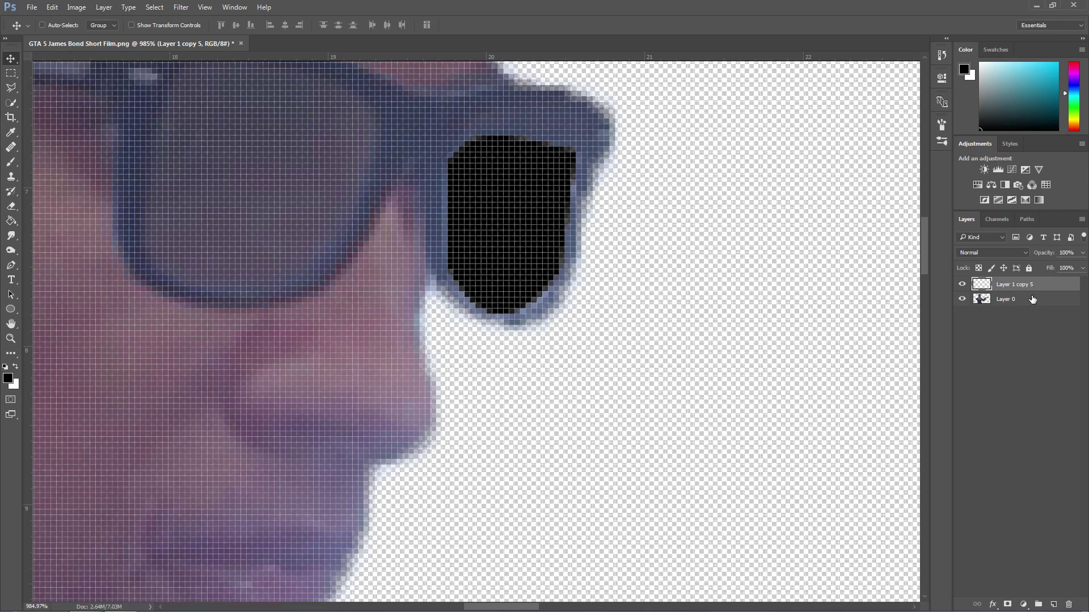
click(1082, 253)
drag(1065, 268, 1064, 269)
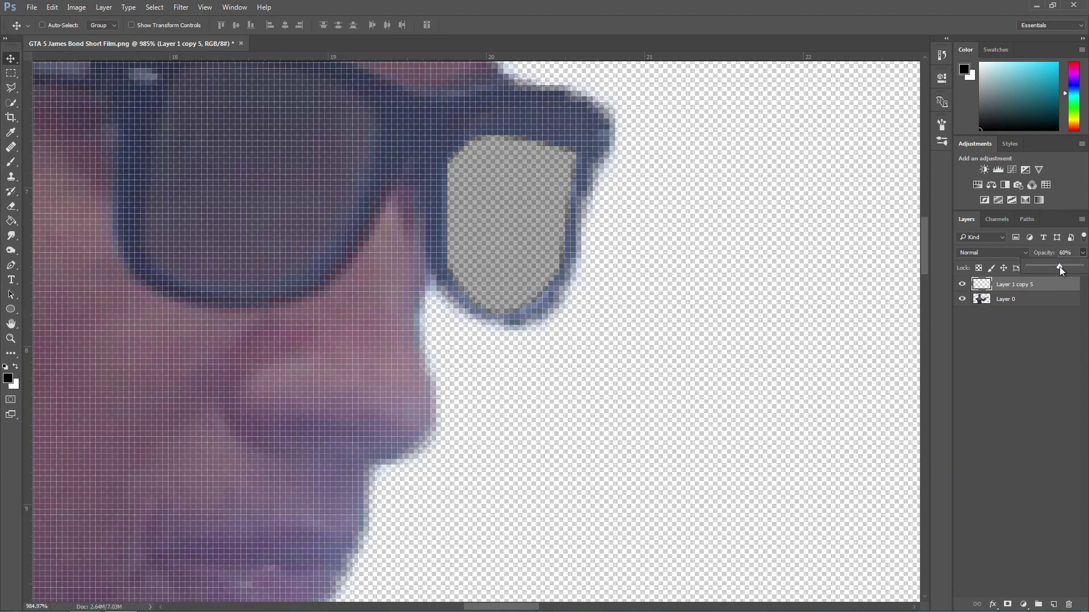
click(597, 224)
scroll(667, 224, down, 5)
scroll(669, 228, down, 2)
scroll(698, 249, down, 2)
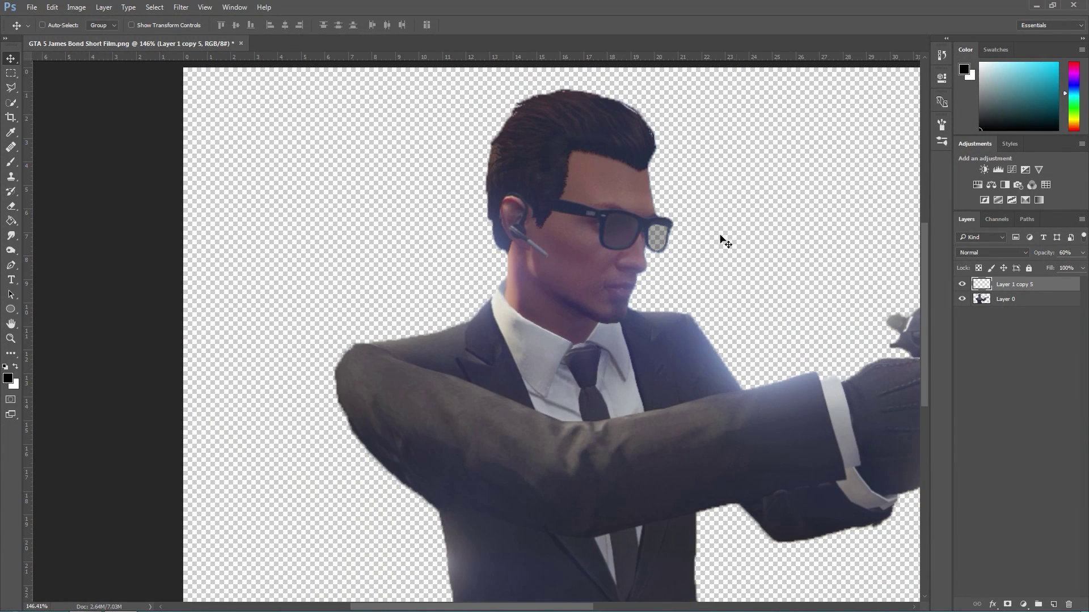
click(1081, 253)
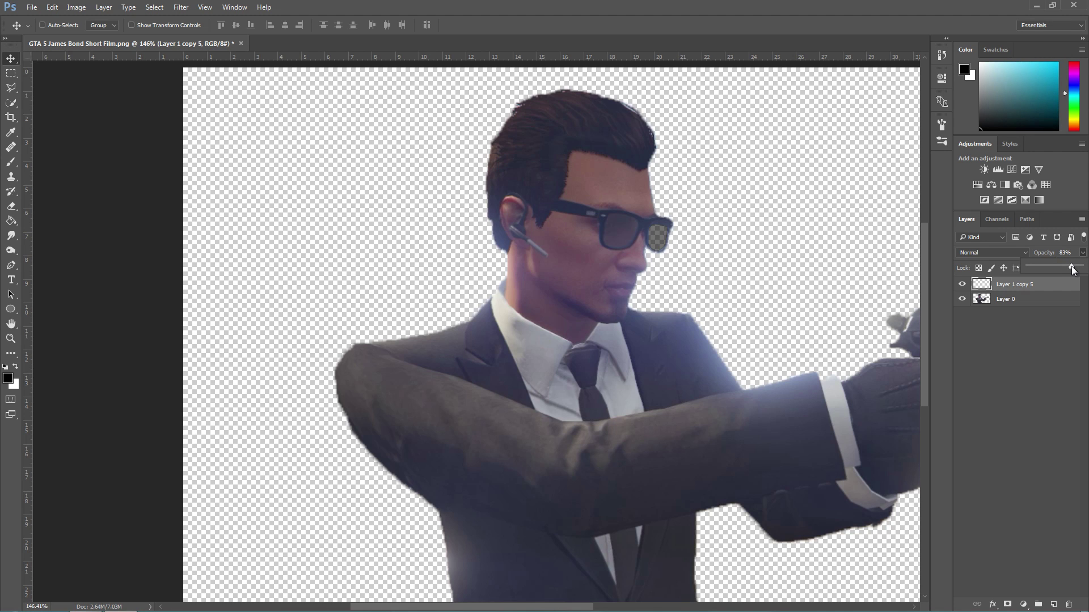
drag(1070, 267, 1064, 266)
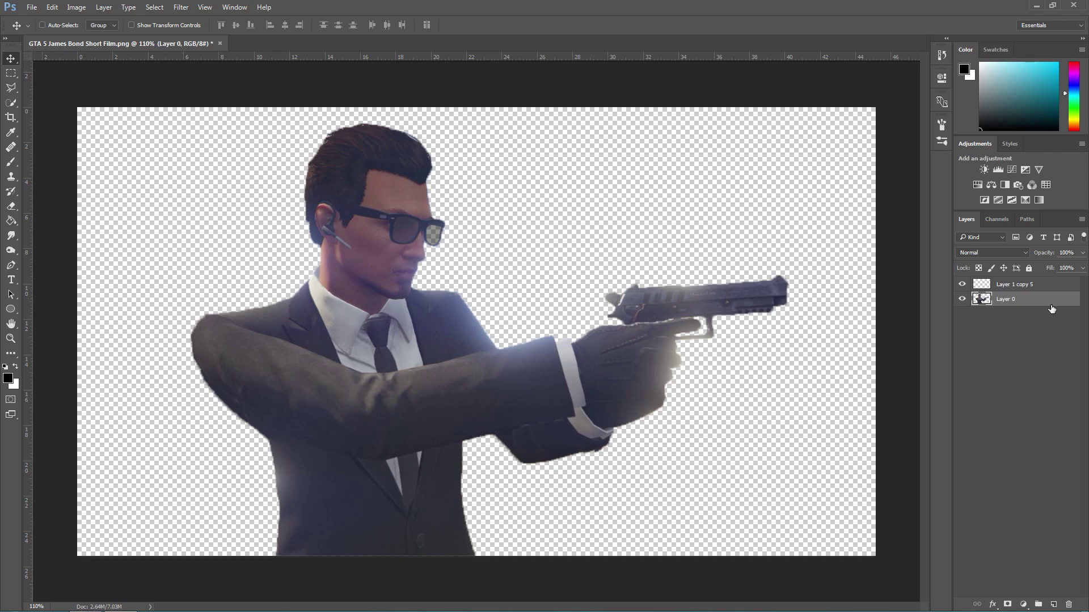
Convert the character and lens layers into a single smart object
shift+click(1015, 285)
right_click(1015, 286)
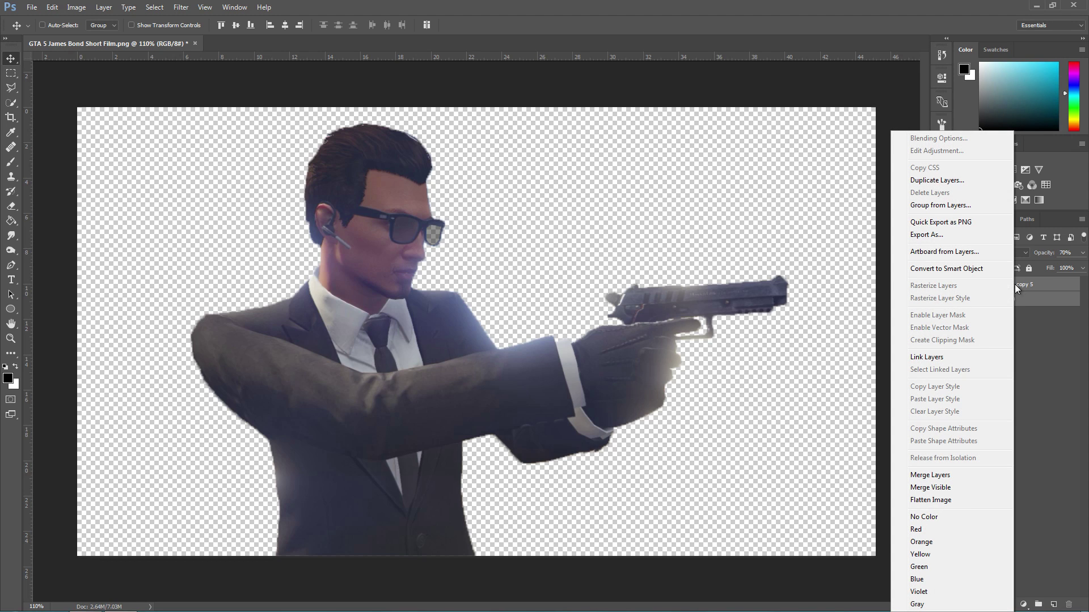
click(971, 270)
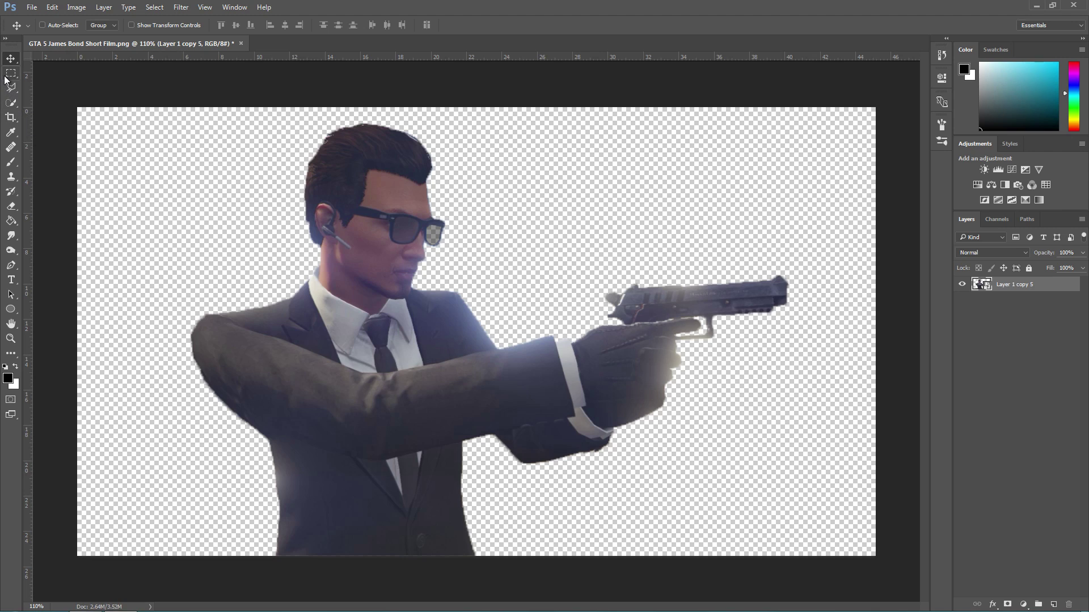
Rasterize the smart object by erasing the right glasses lens with the Eraser
click(12, 206)
click(567, 236)
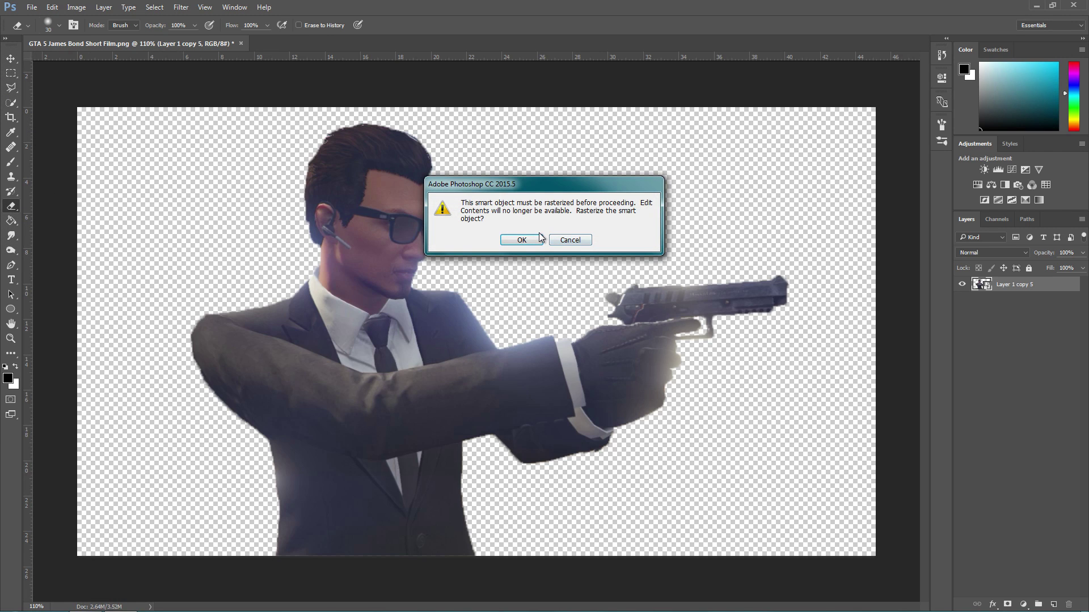
click(521, 240)
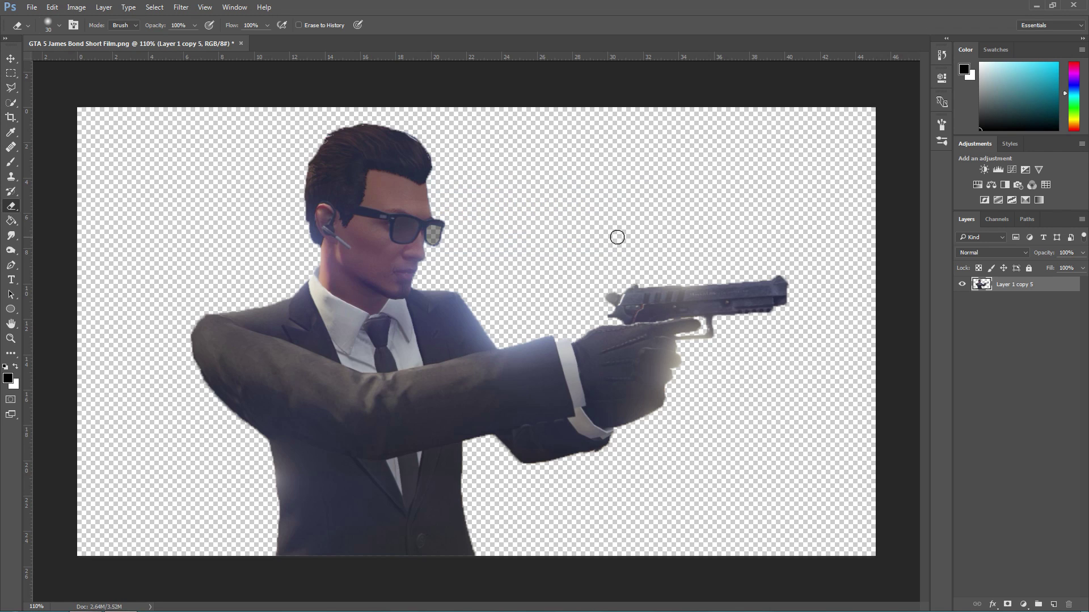
key(v)
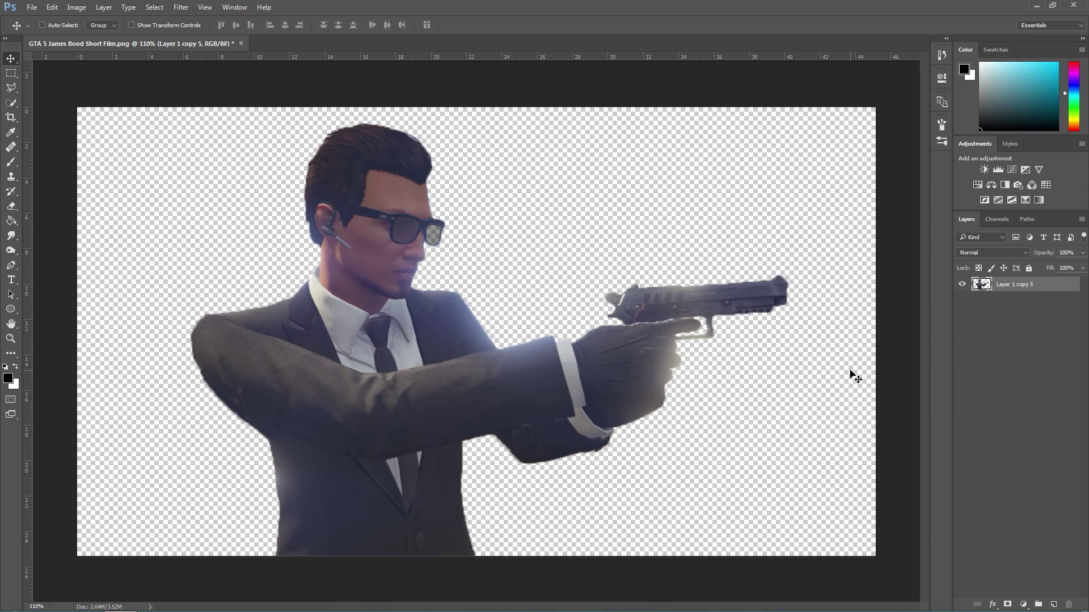
key(ctrl+j)
key(ctrl+j)
key(ctrl+j)
key(ctrl+j)
key(ctrl+j)
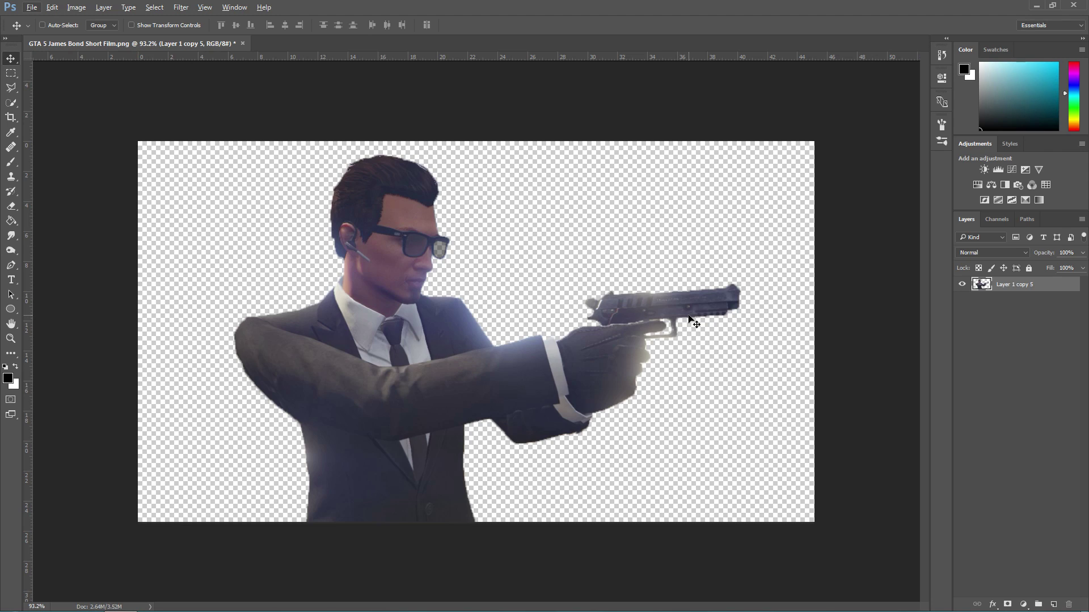
scroll(633, 325, up, 1)
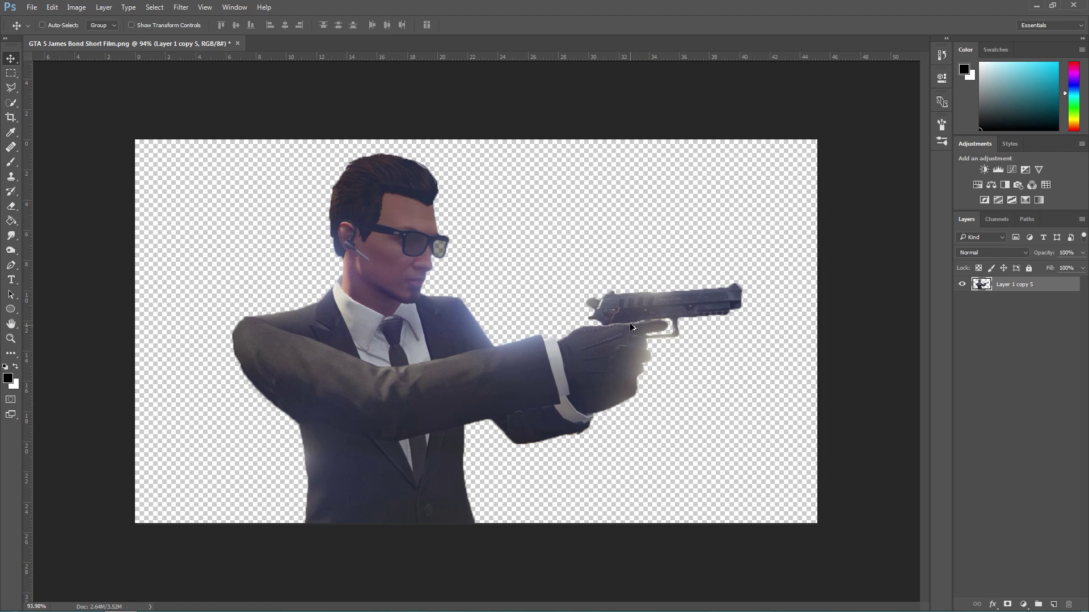
scroll(632, 325, up, 10)
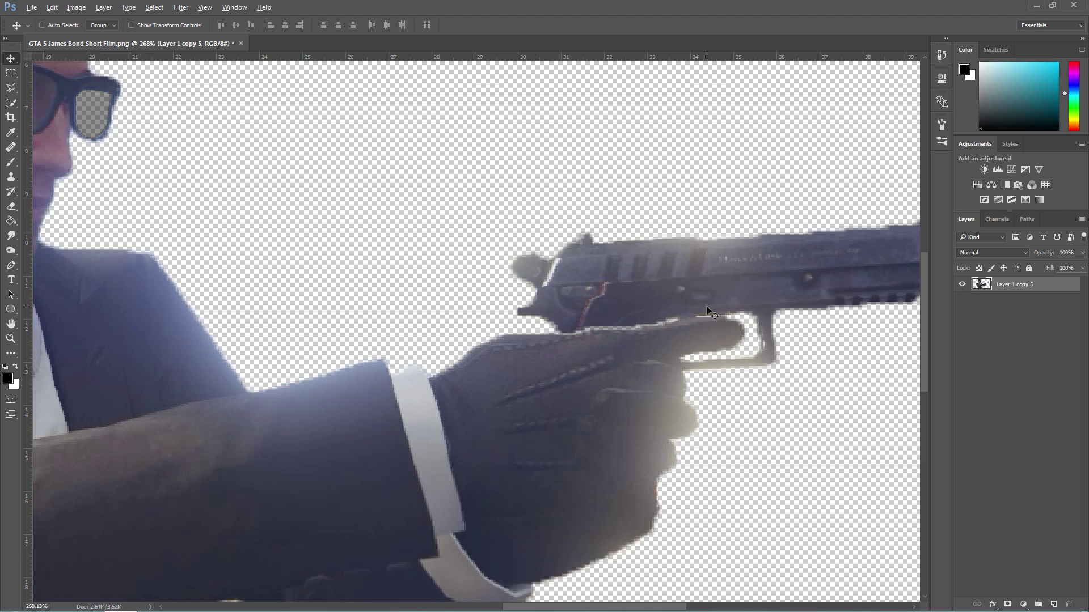
scroll(707, 312, down, 3)
scroll(709, 332, down, 1)
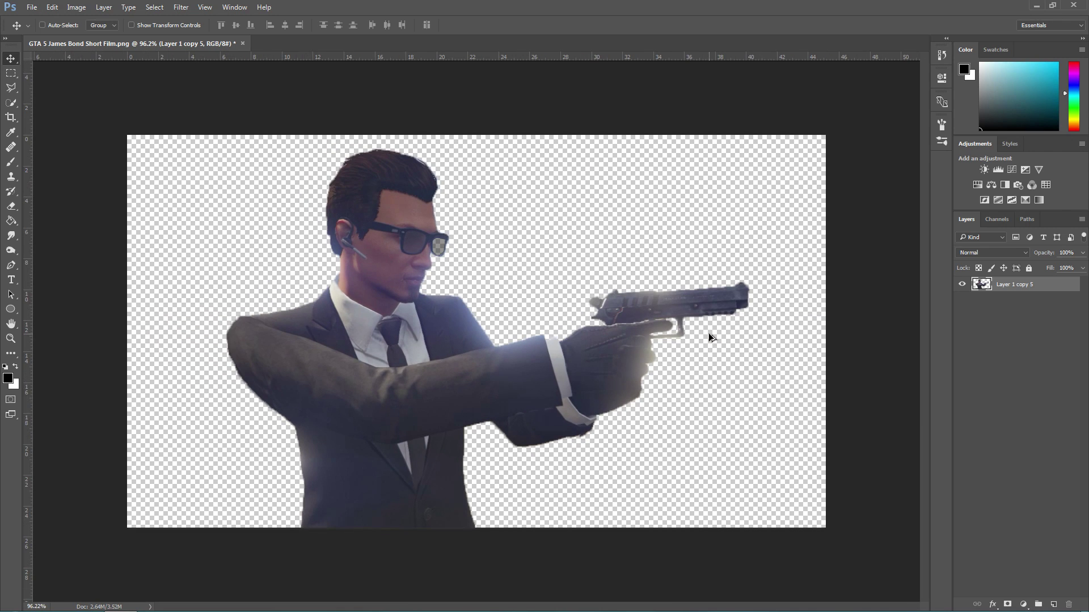
scroll(709, 333, up, 1)
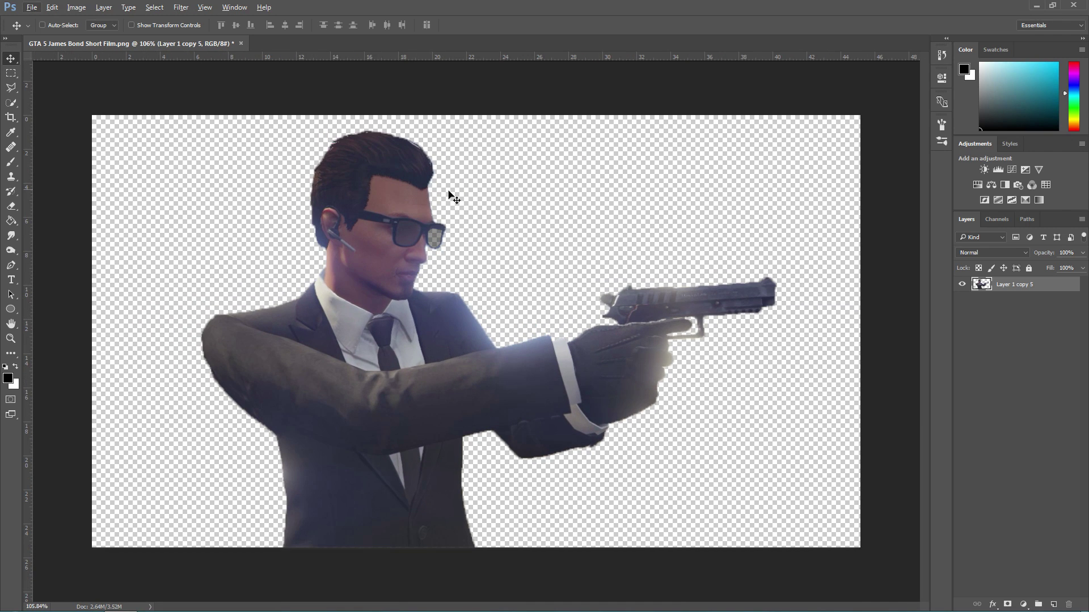
Duplicate the character layer several times to firm up its soft edges
click(9, 71)
drag(831, 547, 96, 249)
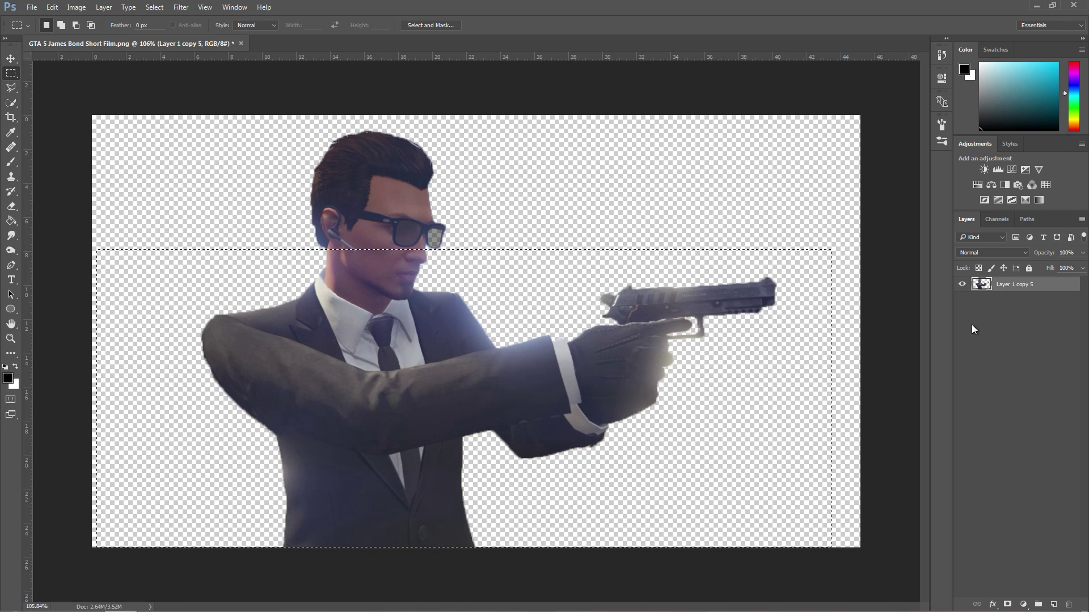
key(ctrl+d)
key(ctrl+j)
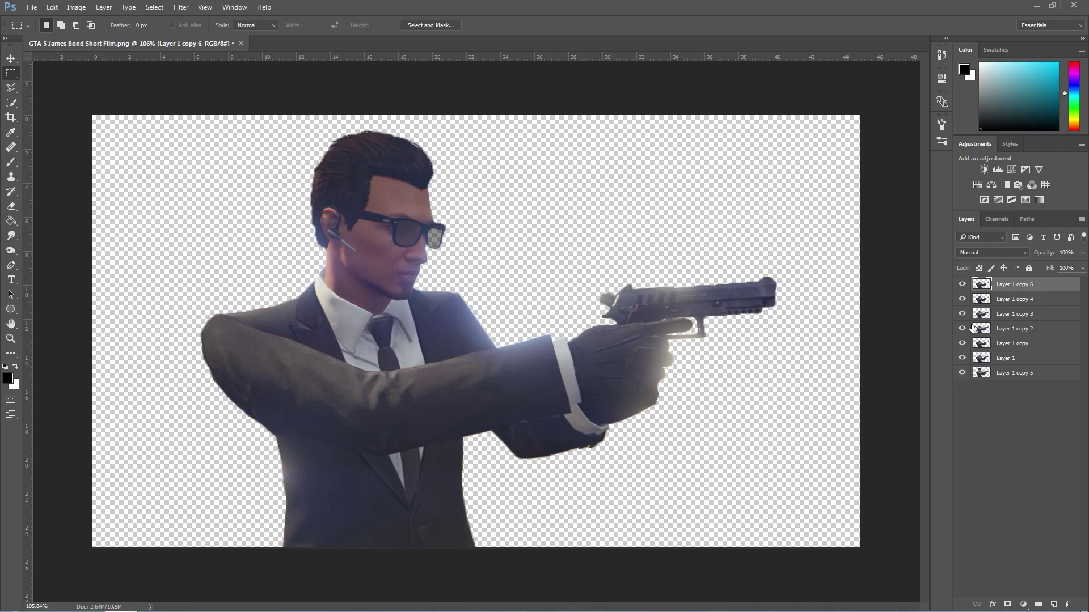
key(ctrl+j)
key(ctrl+j)
key(ctrl+j)
key(ctrl+j)
key(ctrl+j)
key(ctrl+j)
key(ctrl+j)
key(ctrl+j)
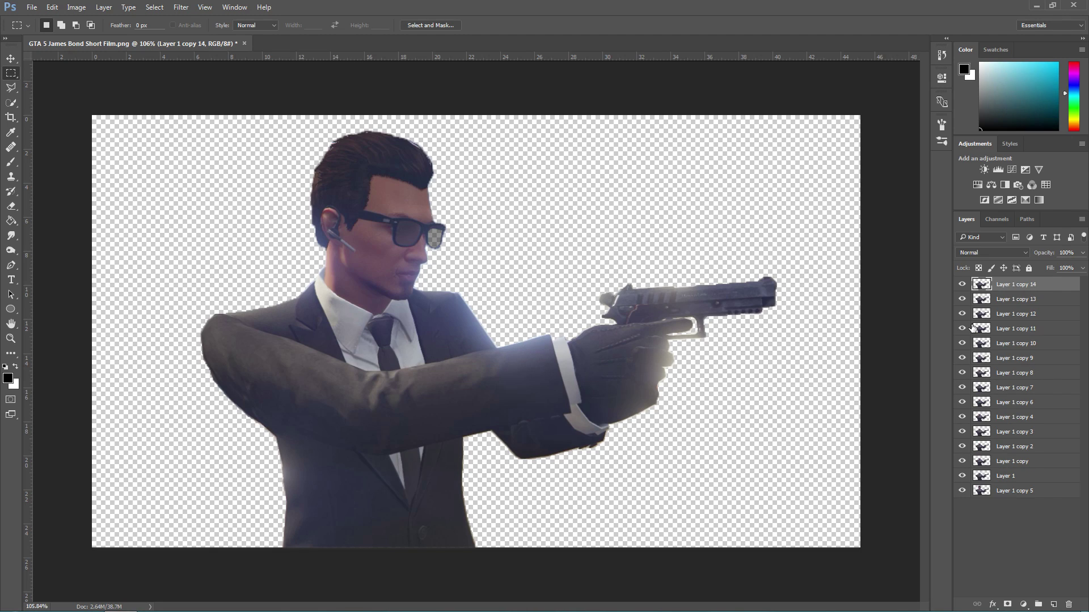
key(ctrl+j)
key(ctrl+j)
key(ctrl+j)
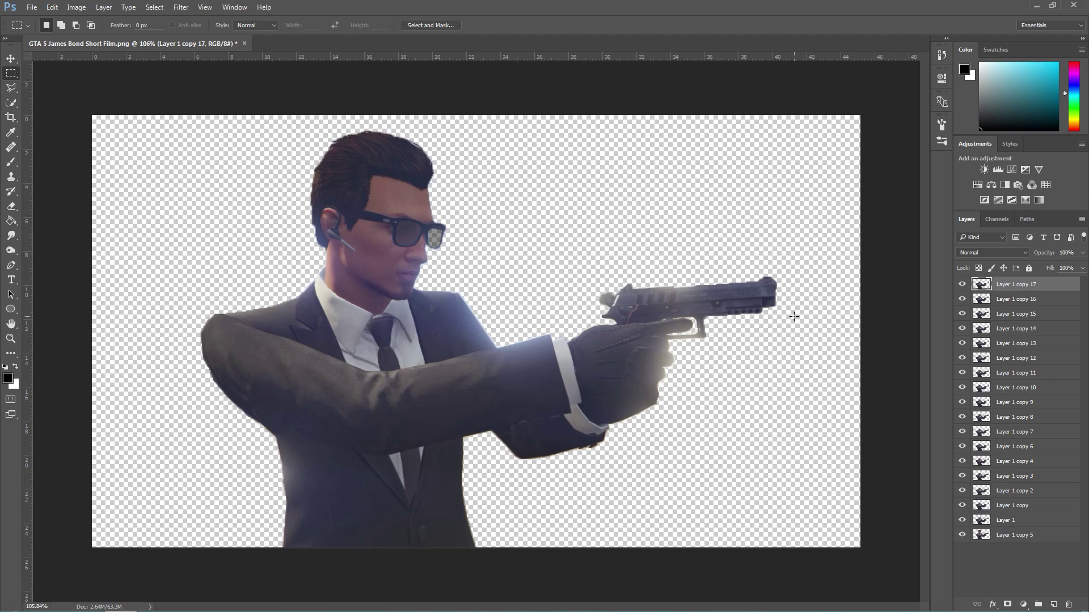
Merge all the stacked duplicates into one smart object and rasterize it with the Eraser
shift+click(1013, 538)
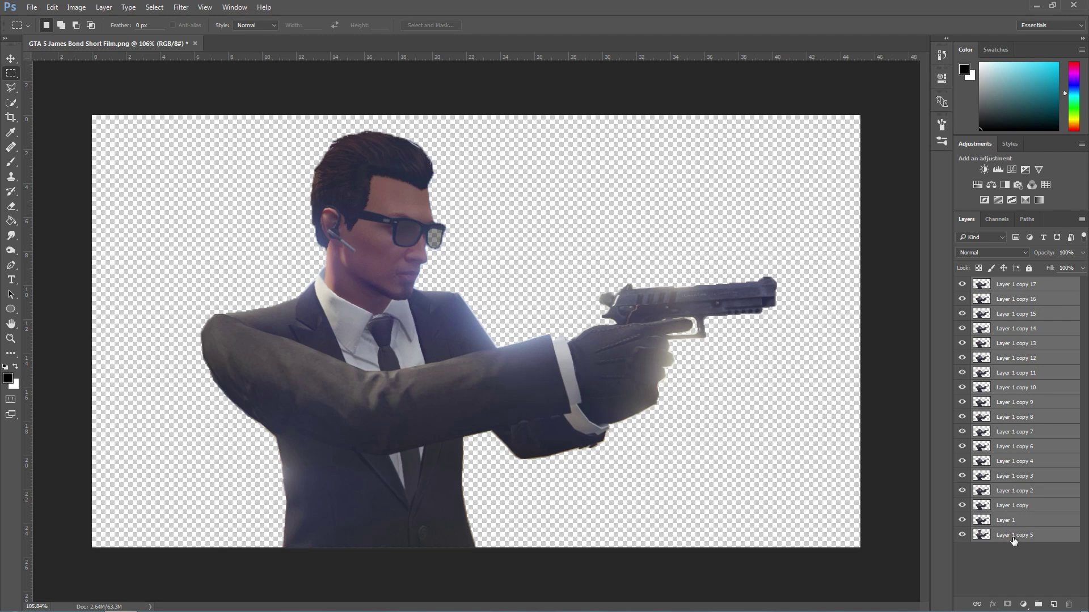
right_click(1031, 422)
click(964, 268)
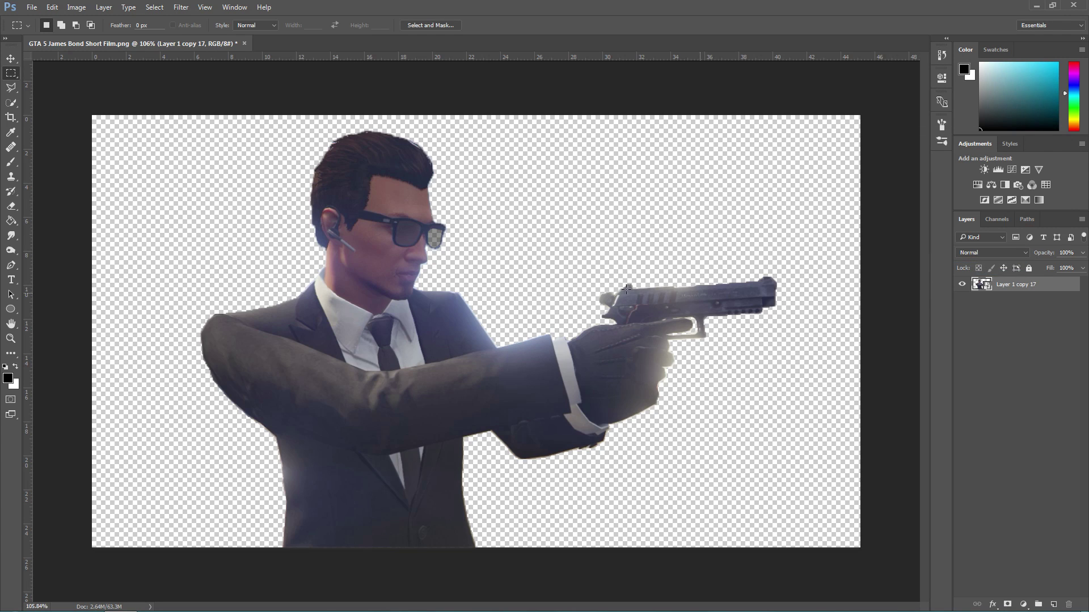
key(e)
click(470, 238)
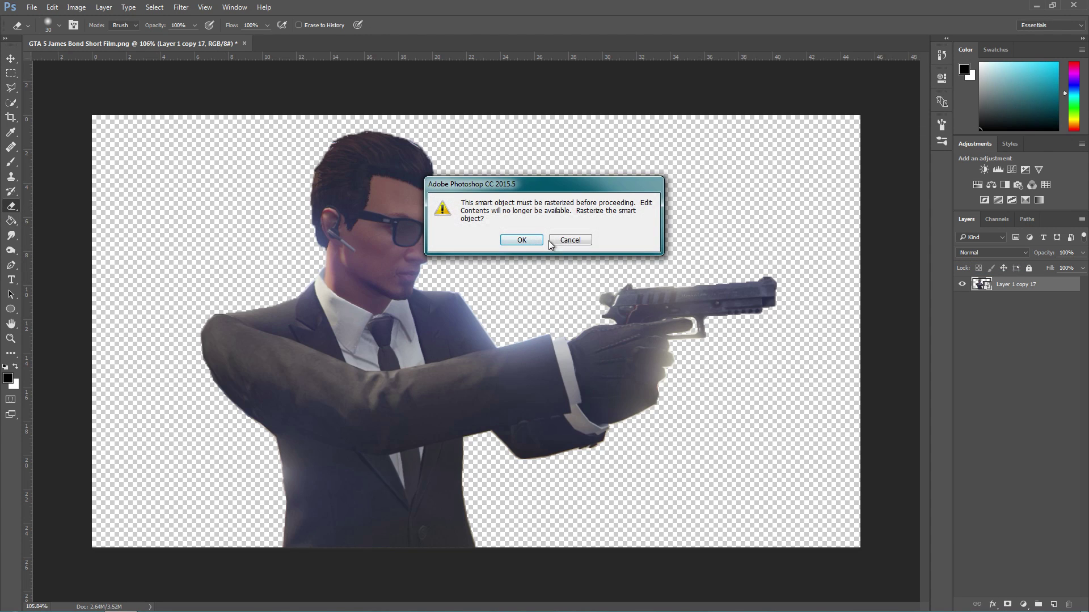
click(521, 239)
click(10, 59)
scroll(581, 339, down, 1)
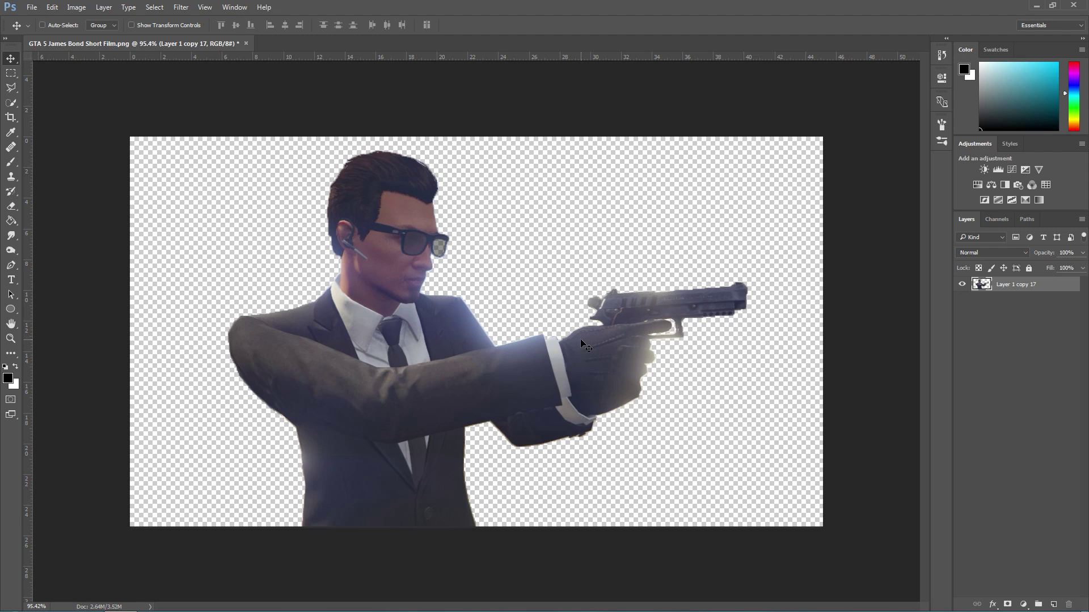
scroll(580, 338, up, 4)
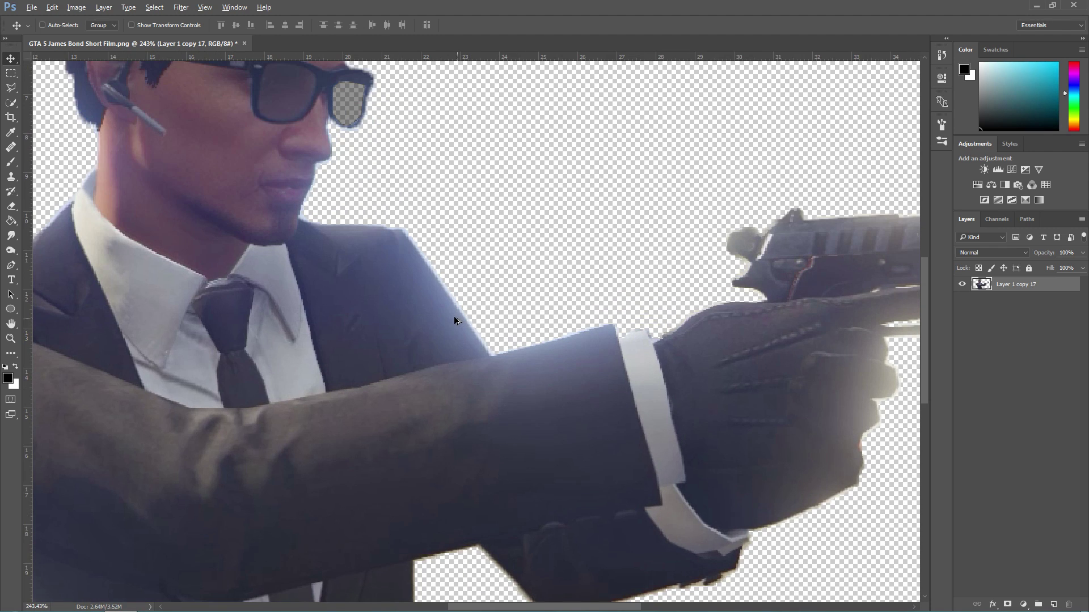
scroll(448, 270, up, 2)
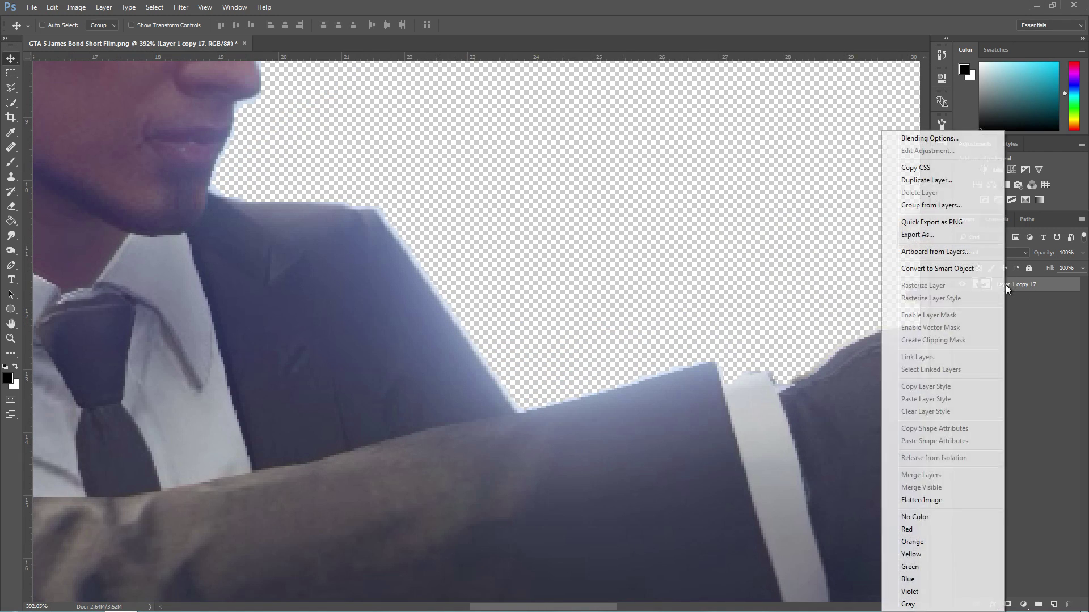
Add a 1 px inside Stroke, colour 000000, Screen blend mode, to Layer 1 copy 17
right_click(1006, 285)
click(928, 139)
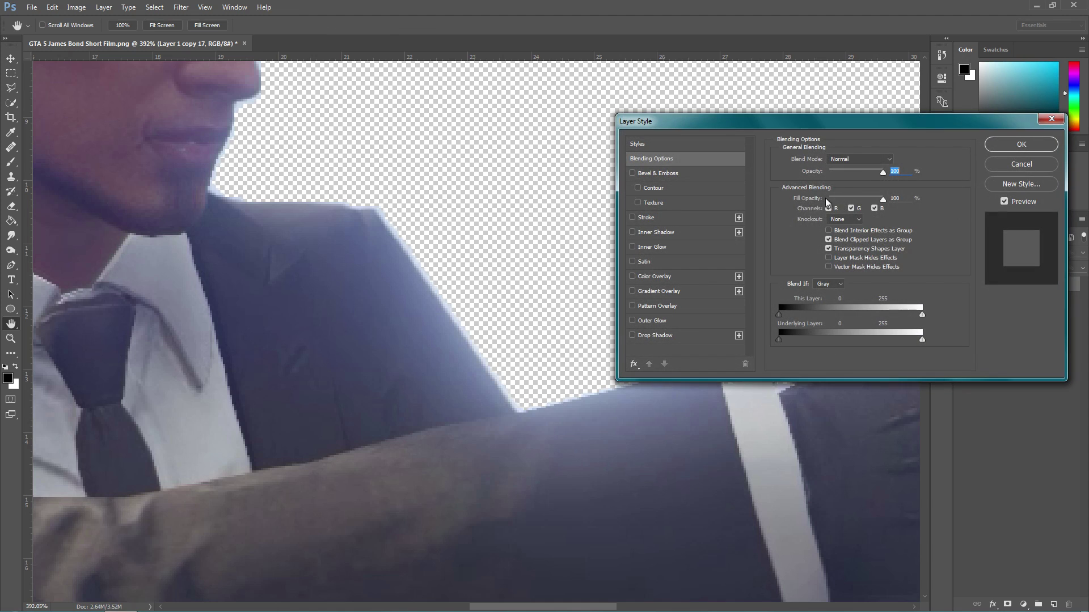
click(633, 218)
click(648, 219)
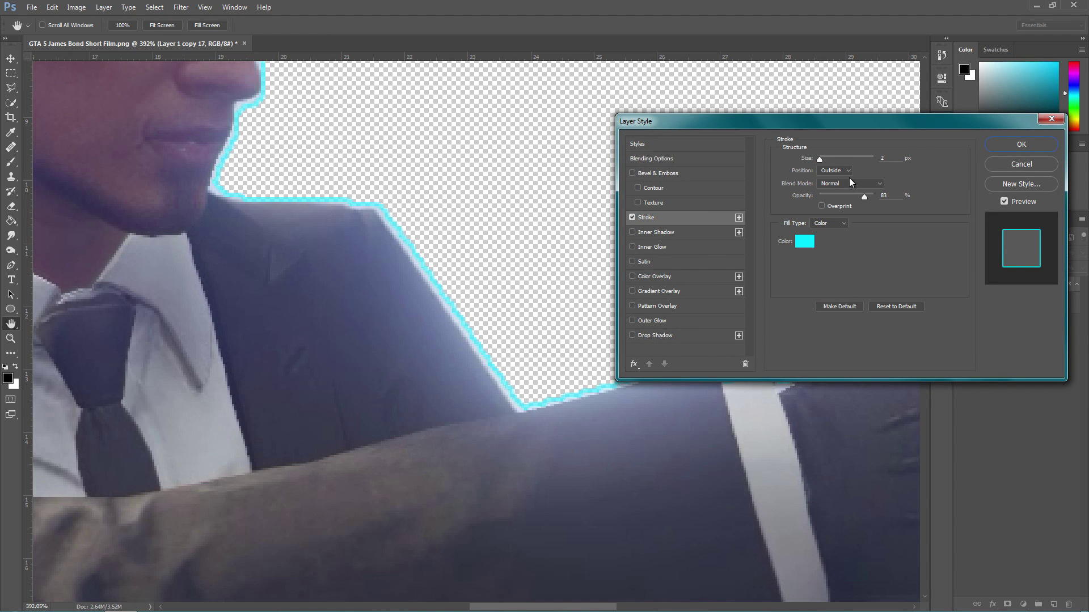
click(834, 170)
click(833, 187)
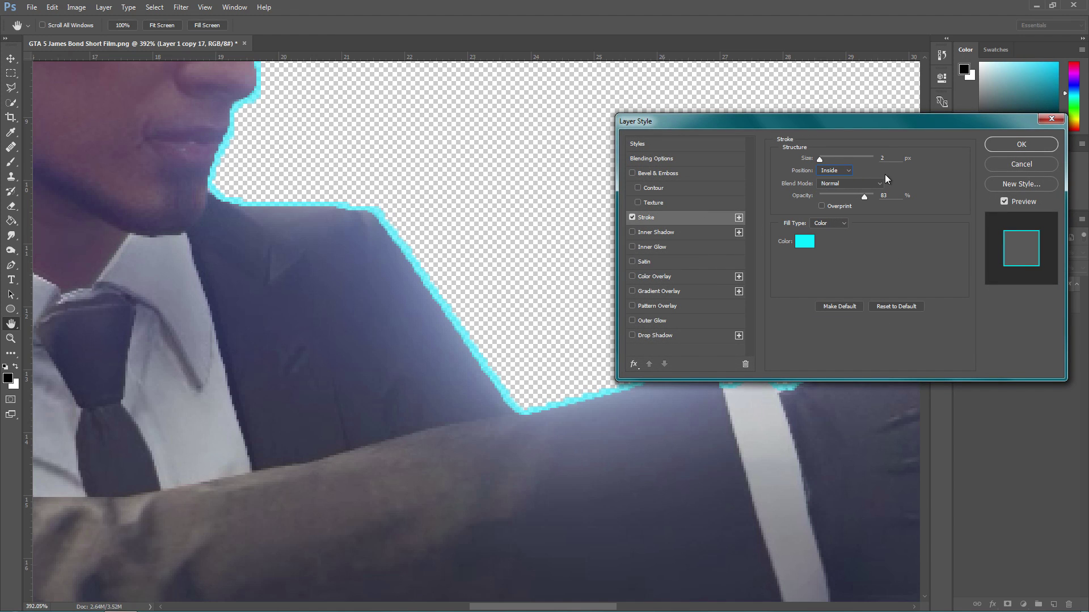
key(Down)
click(815, 240)
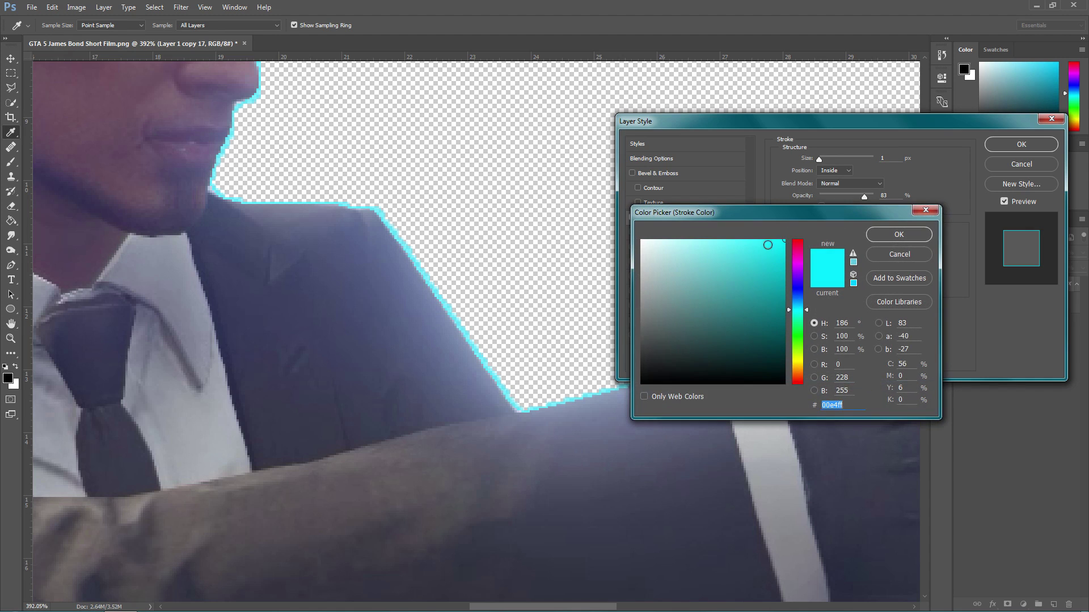
text(000000)
click(902, 236)
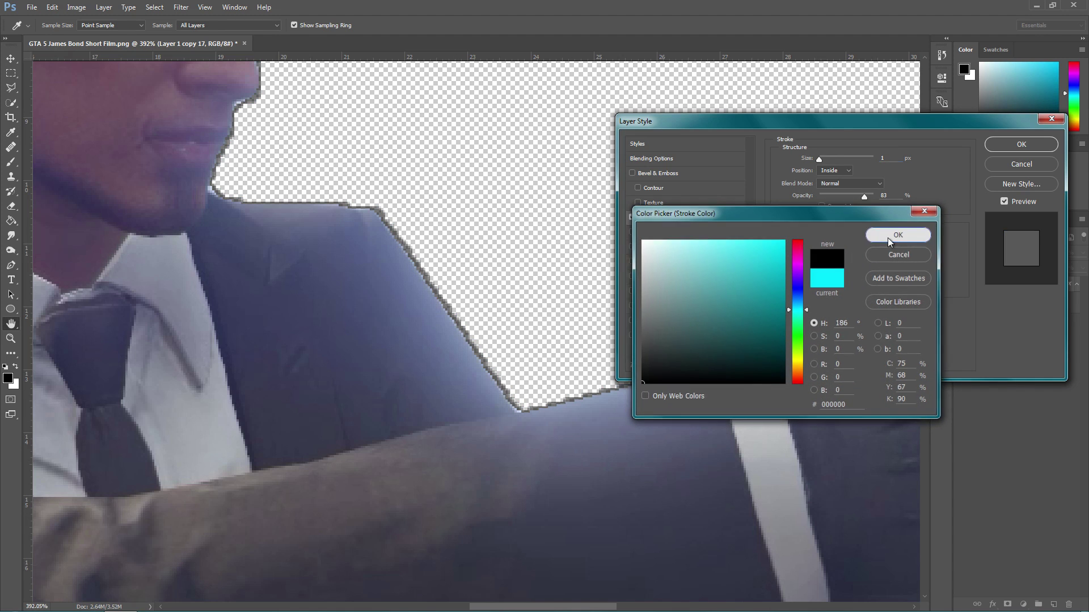
click(824, 184)
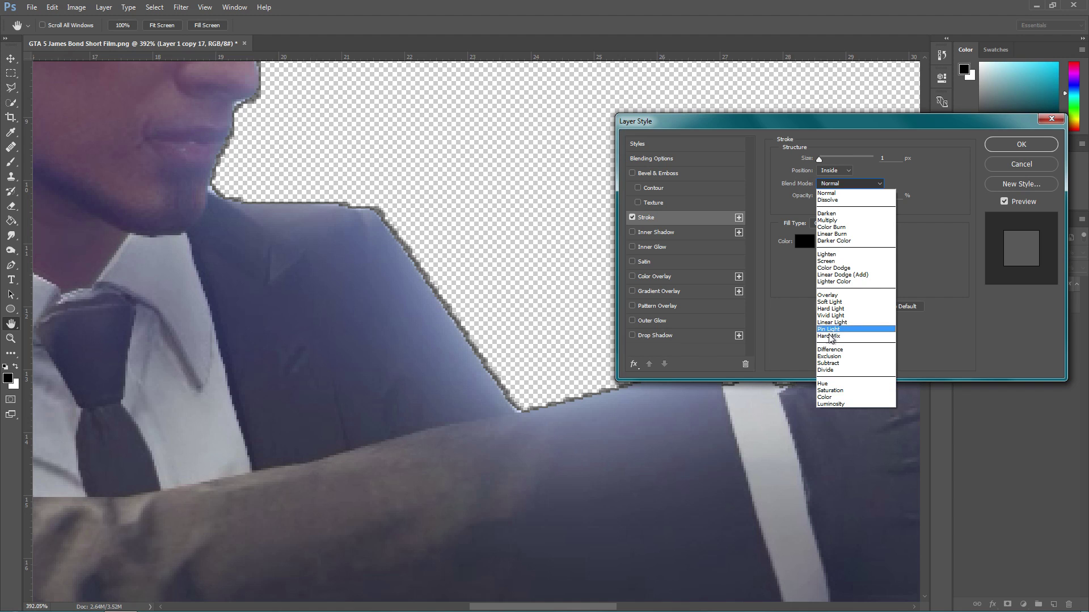
click(838, 261)
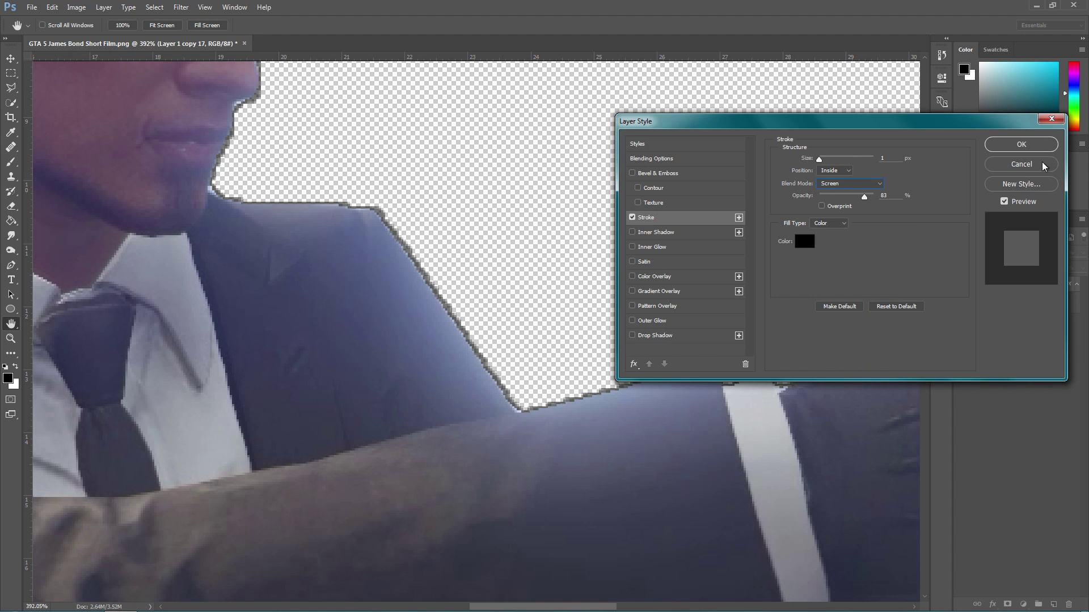
click(1021, 144)
scroll(734, 299, down, 3)
scroll(734, 303, down, 3)
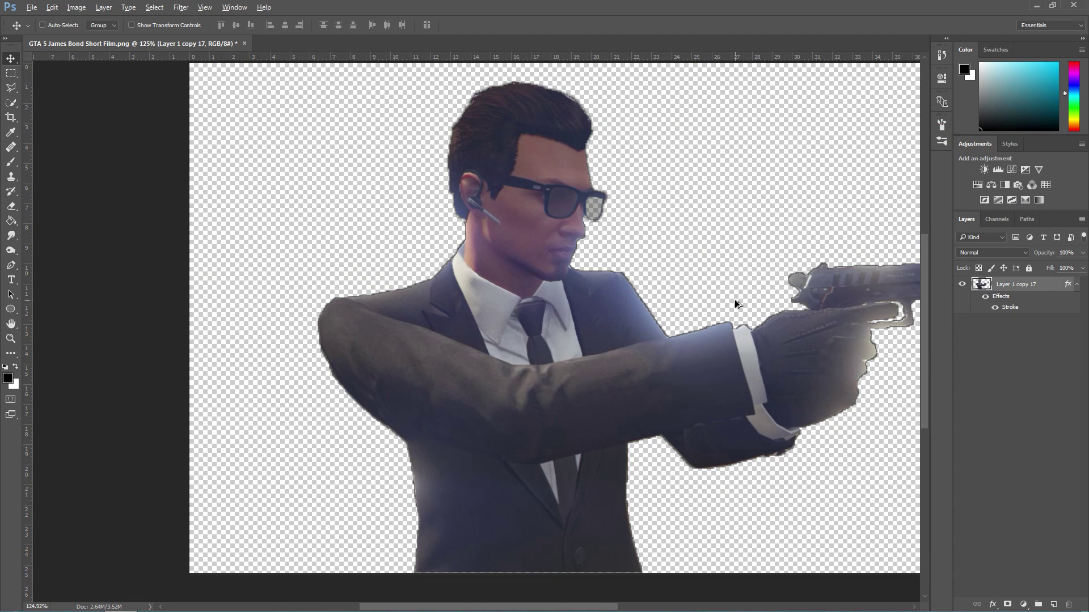